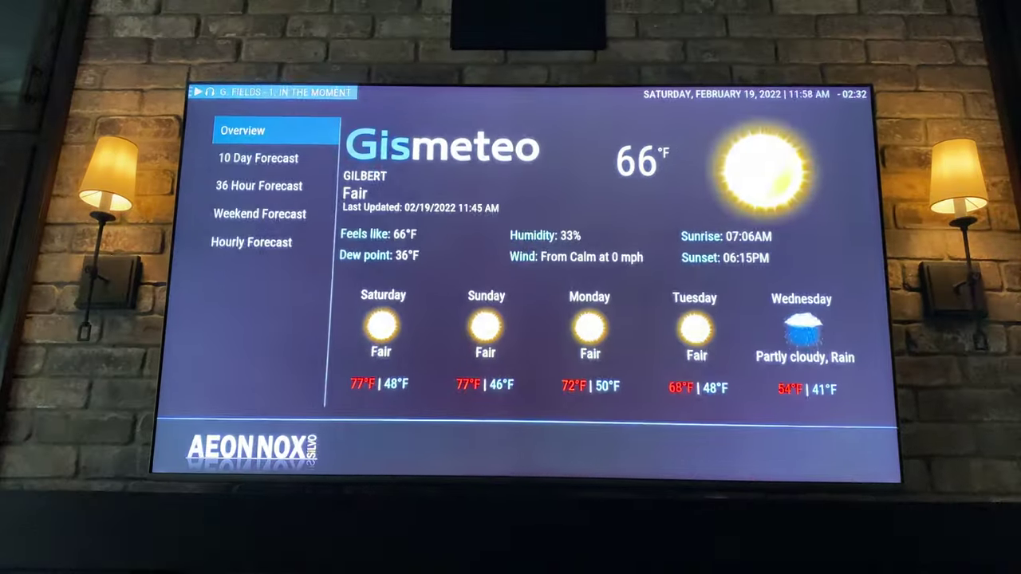
# Browse the 10 Day and Hourly weather forecasts, then start 16. F-Zero from the game launcher
pyautogui.press('Down')
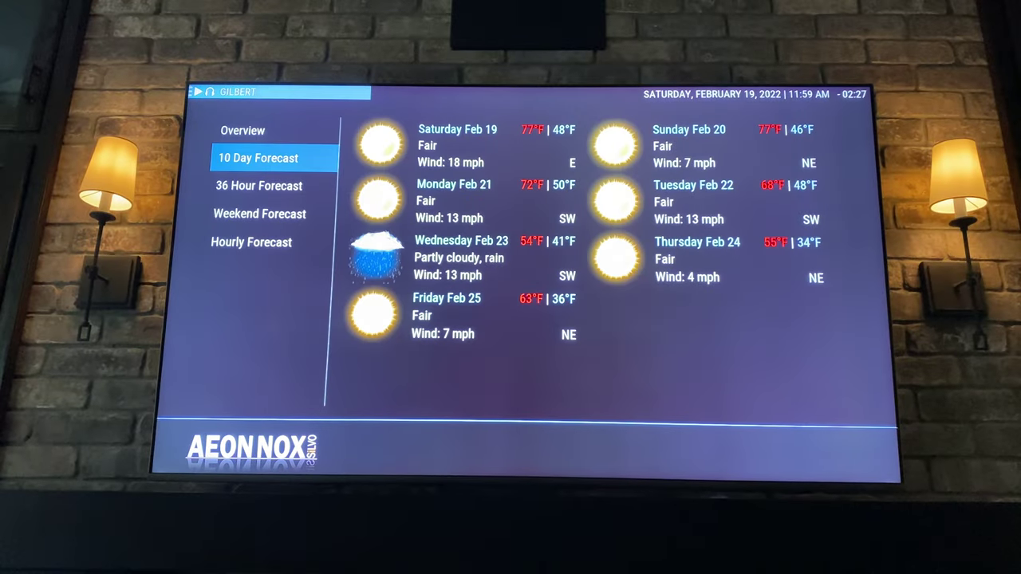
pyautogui.press('Down')
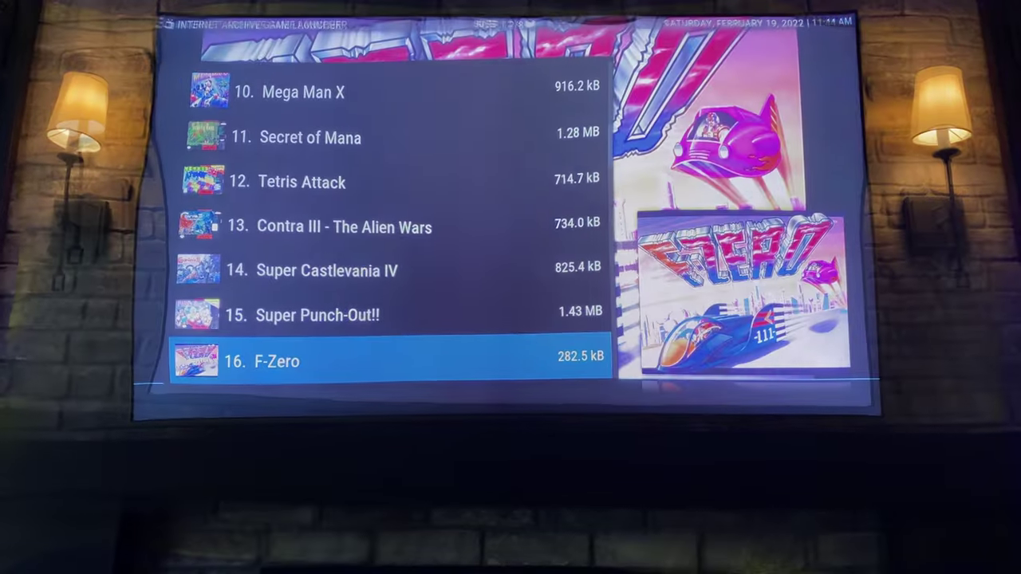
pyautogui.press('Return')
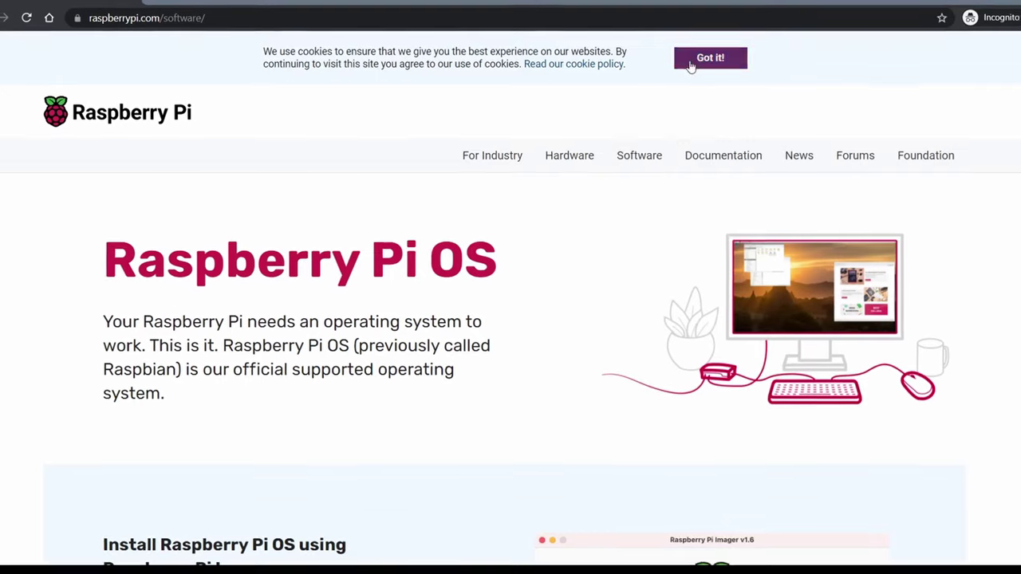
# Scroll the Start menu app list down to R and expand the Raspberry Pi folder
pyautogui.scroll(-5, 657, 438)
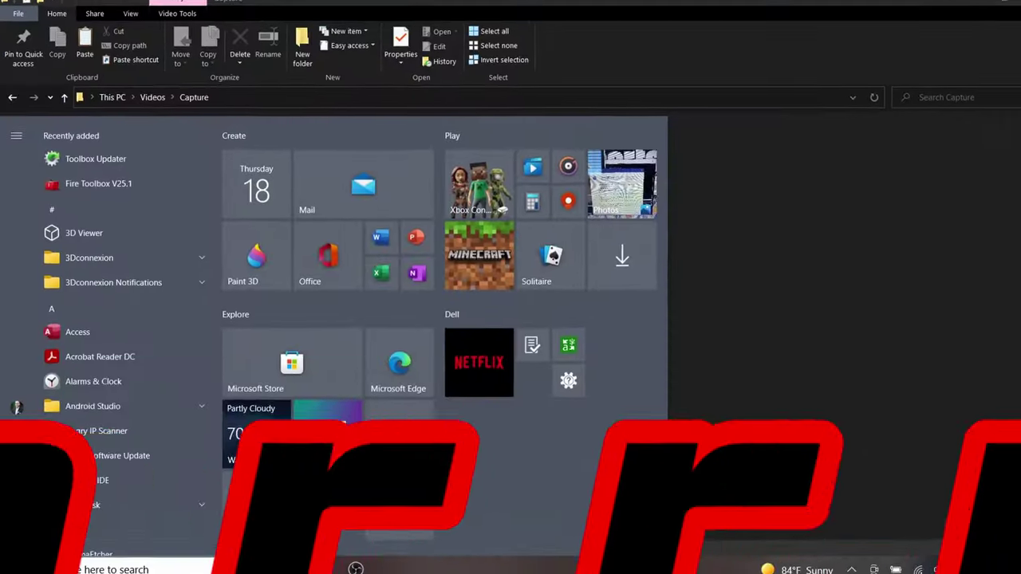
pyautogui.scroll(-8, 144, 436)
pyautogui.scroll(-10, 155, 453)
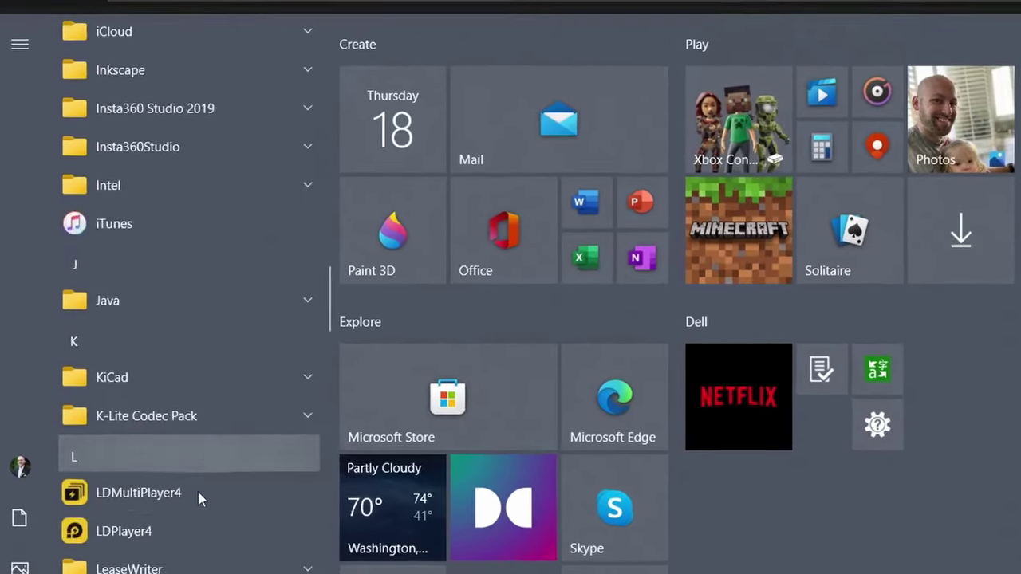
pyautogui.scroll(-10, 198, 493)
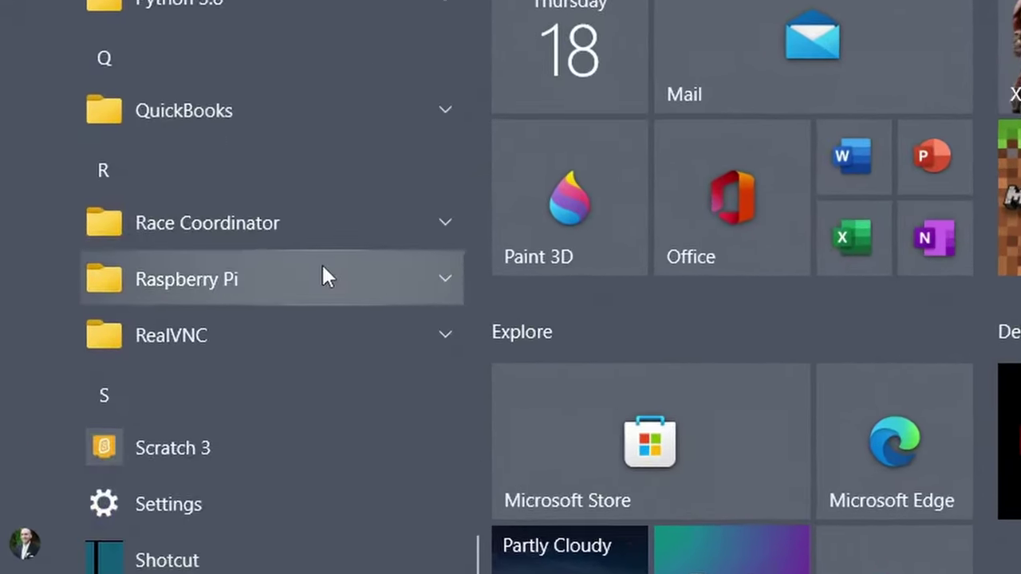
pyautogui.click(322, 278)
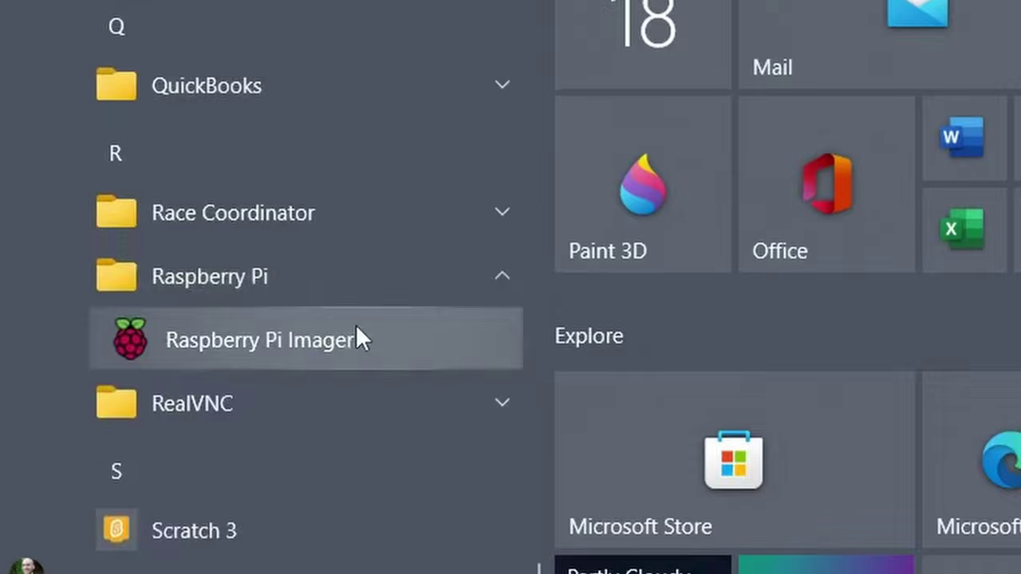
# Launch Raspberry Pi Imager and go to CHOOSE OS > Media player OS > LibreELEC
pyautogui.click(314, 335)
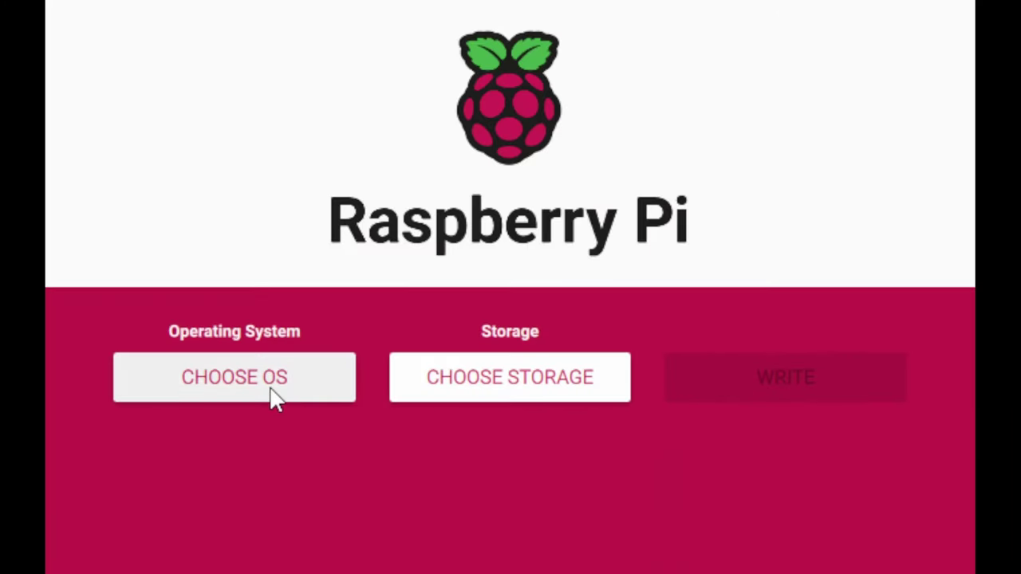
pyautogui.click(275, 399)
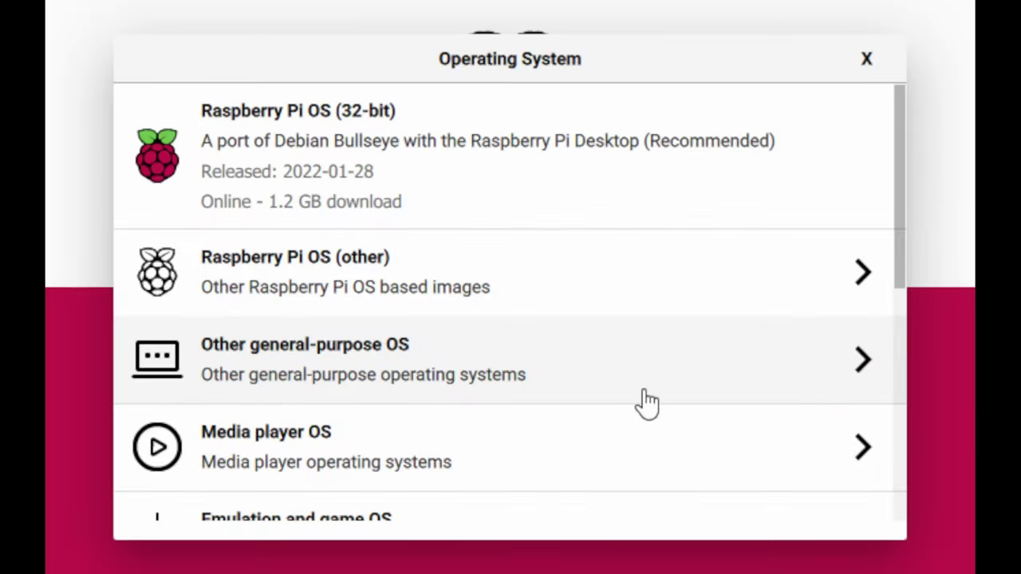
pyautogui.scroll(-2, 646, 402)
pyautogui.click(640, 285)
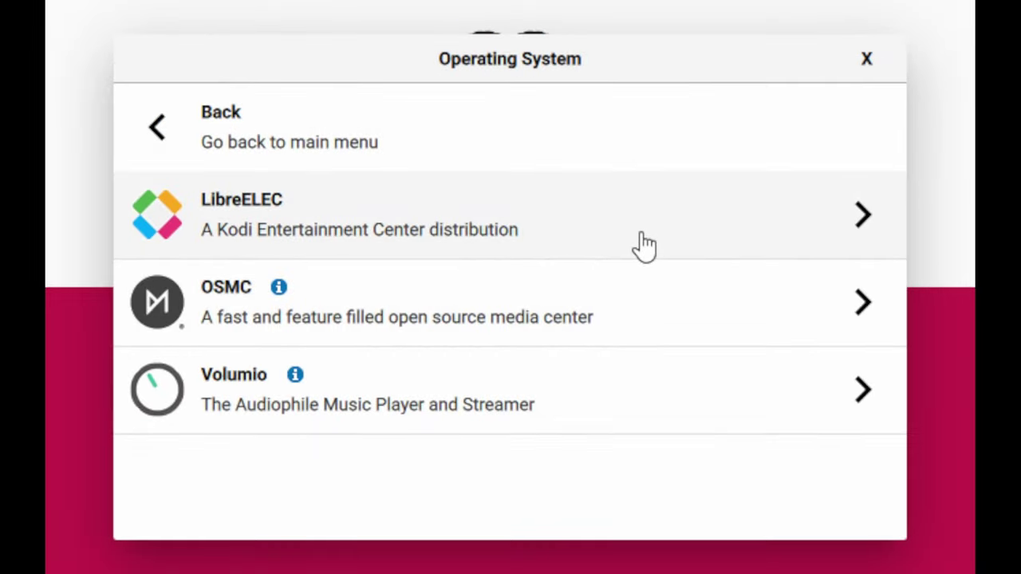
pyautogui.click(641, 235)
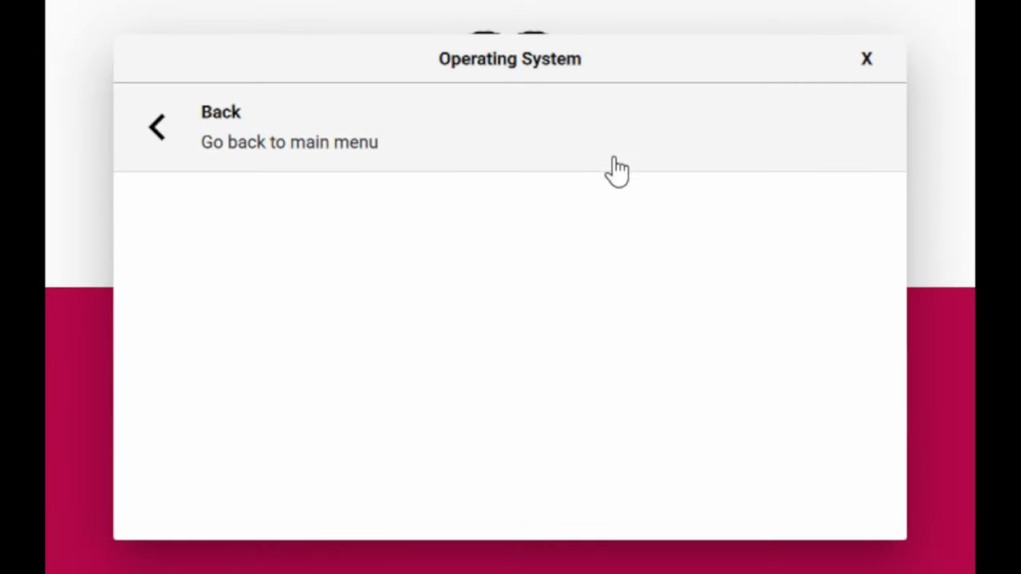
# Open libreelec.tv Downloads and the Raspberry Pi card offering LibreELEC-RPi4.arm-10.0.1.img.gz
pyautogui.click(609, 162)
pyautogui.scroll(-5, 600, 363)
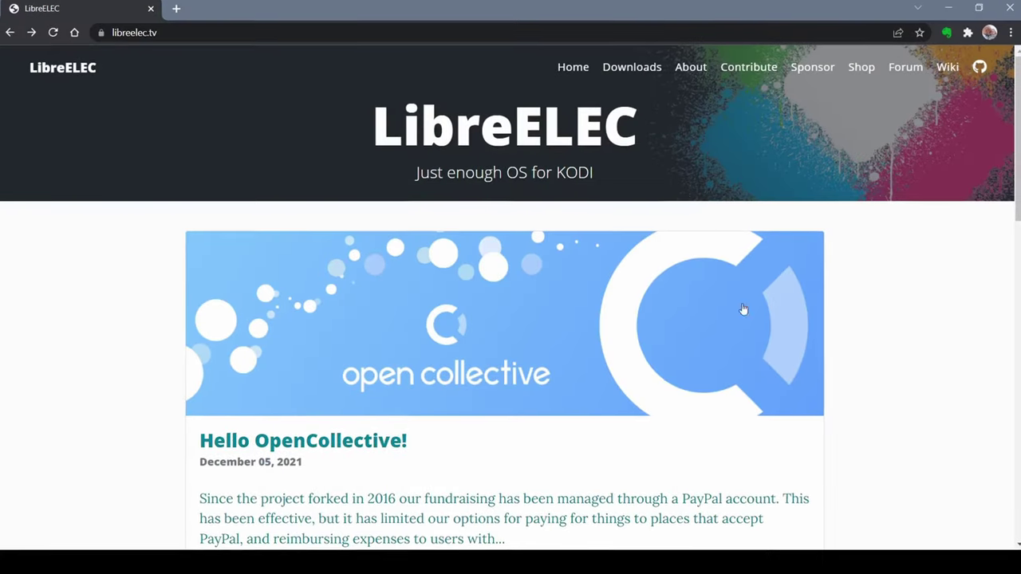
pyautogui.click(642, 70)
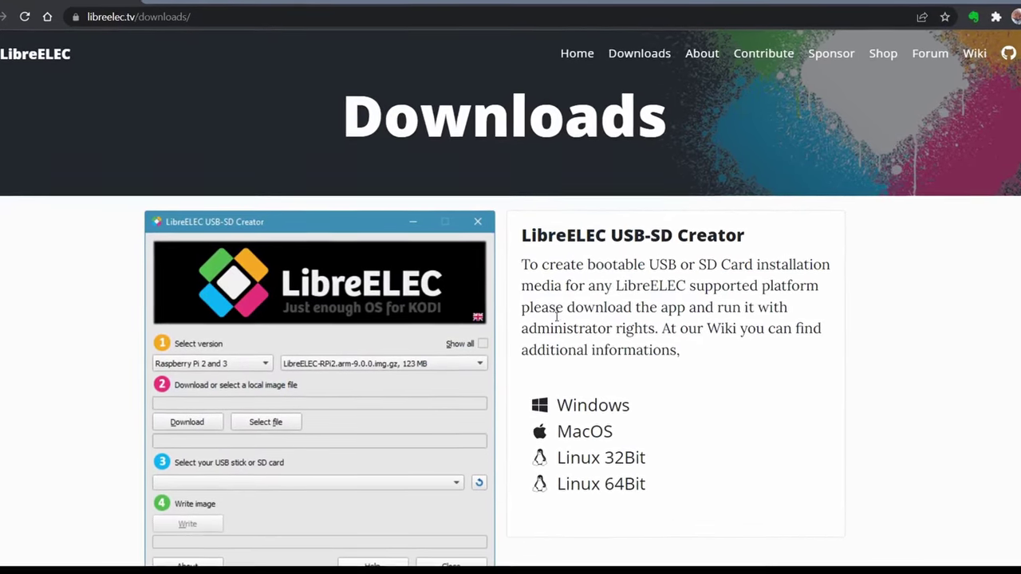
pyautogui.scroll(-1, 540, 356)
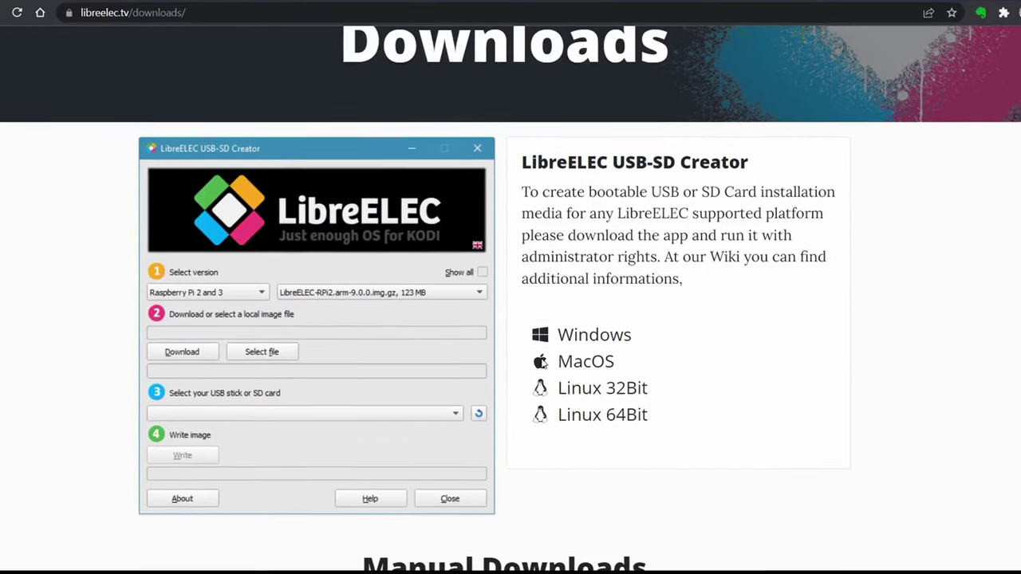
pyautogui.scroll(-4, 539, 361)
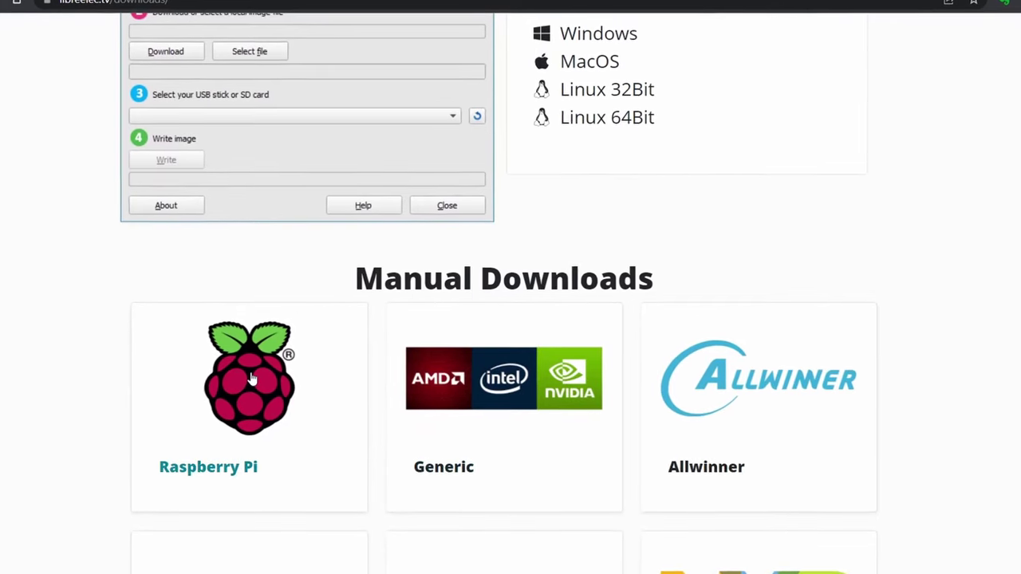
pyautogui.click(248, 380)
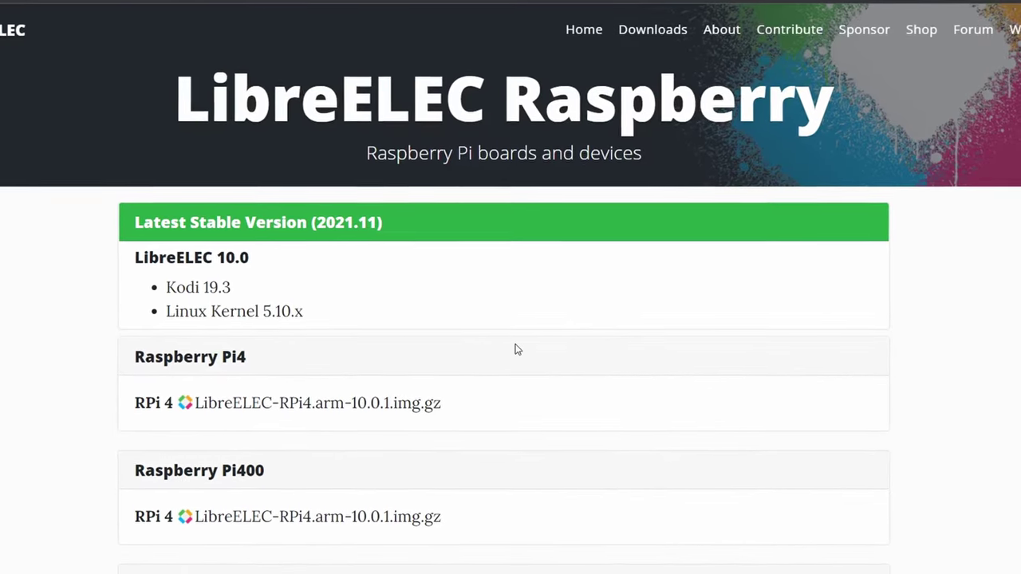
pyautogui.scroll(-1, 515, 348)
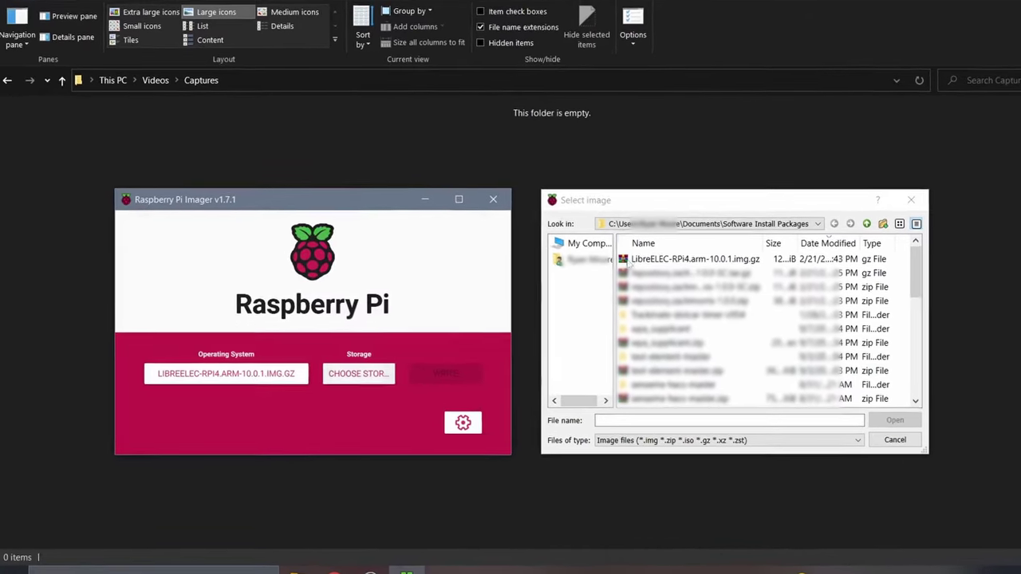
# Dismiss the image picker and choose SDHC Card - 31.3 GB as the storage target
pyautogui.click(897, 441)
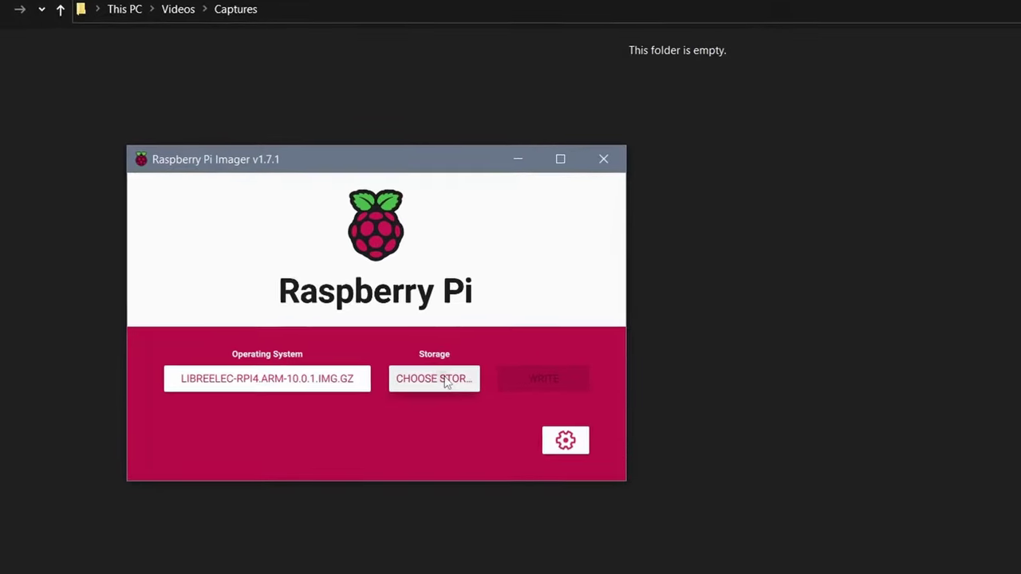
pyautogui.click(445, 382)
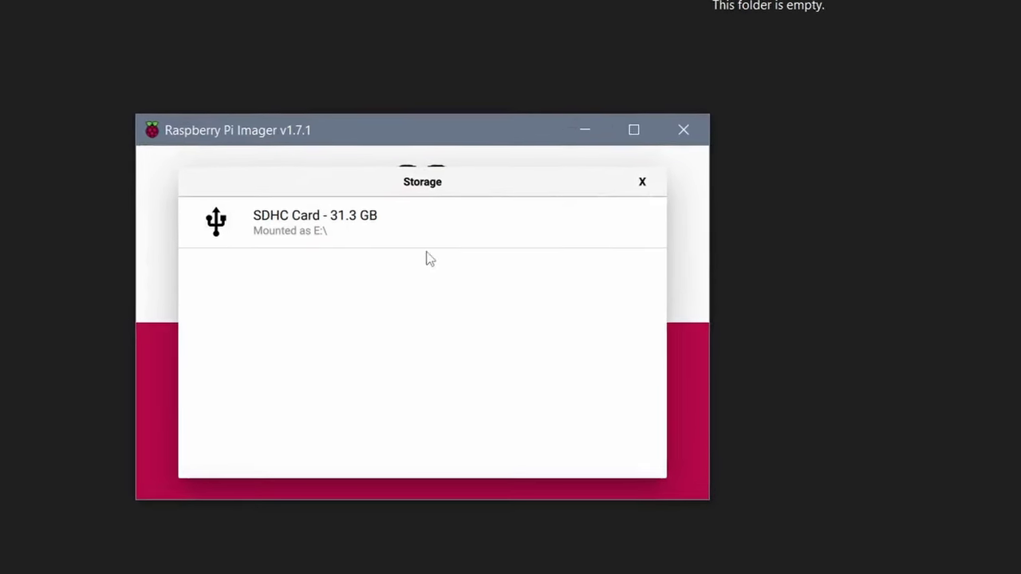
pyautogui.click(426, 231)
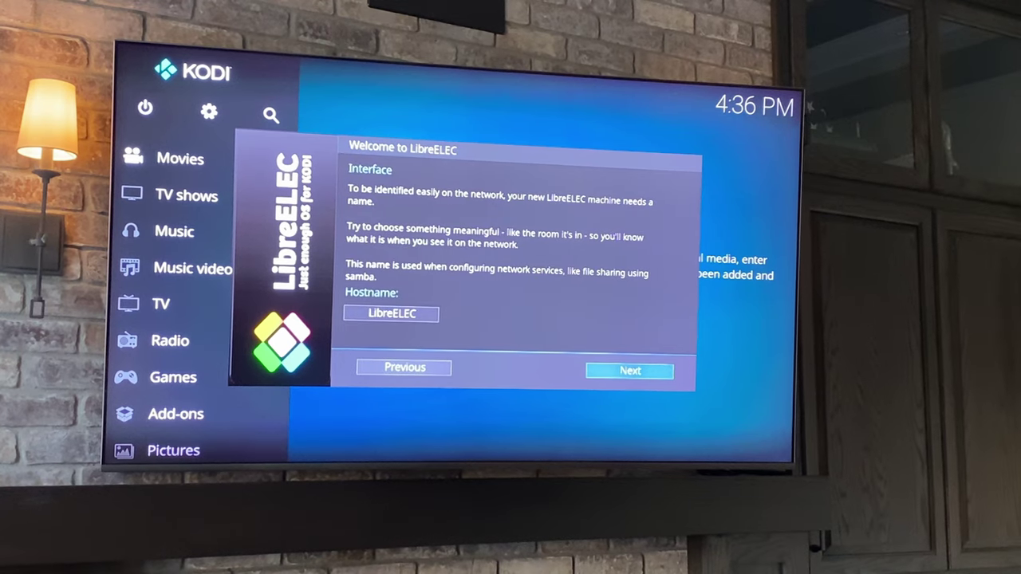
# Keep hostname LibreELEC, accept the networking and sharing pages, and finish the wizard
pyautogui.press('Return')
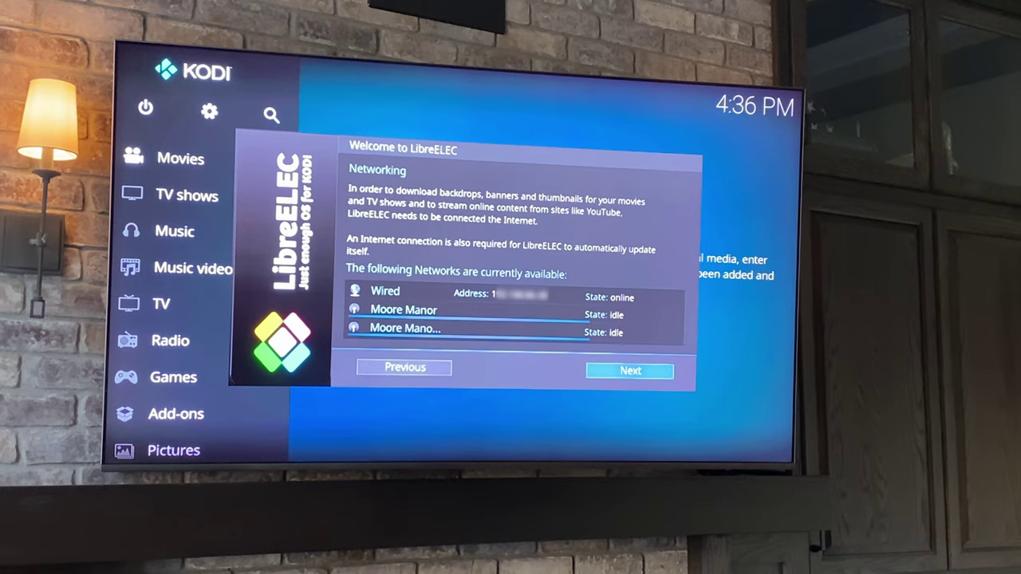
pyautogui.press('Return')
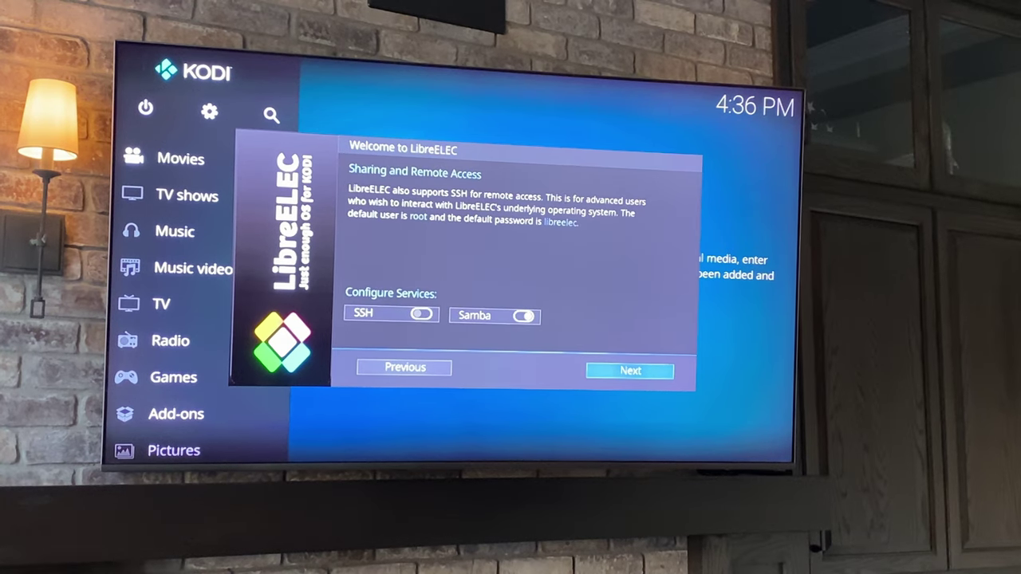
pyautogui.press('Return')
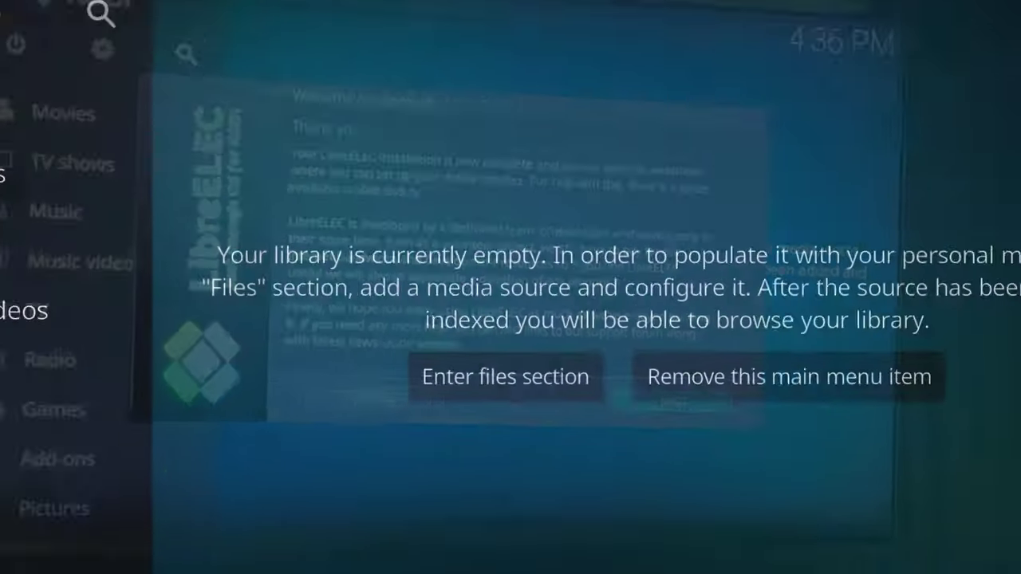
pyautogui.press('Left')
# Move through the home menu items up to the shortcut row and open the System settings screen
pyautogui.press('Down')
pyautogui.press('Down')
pyautogui.press('Down')
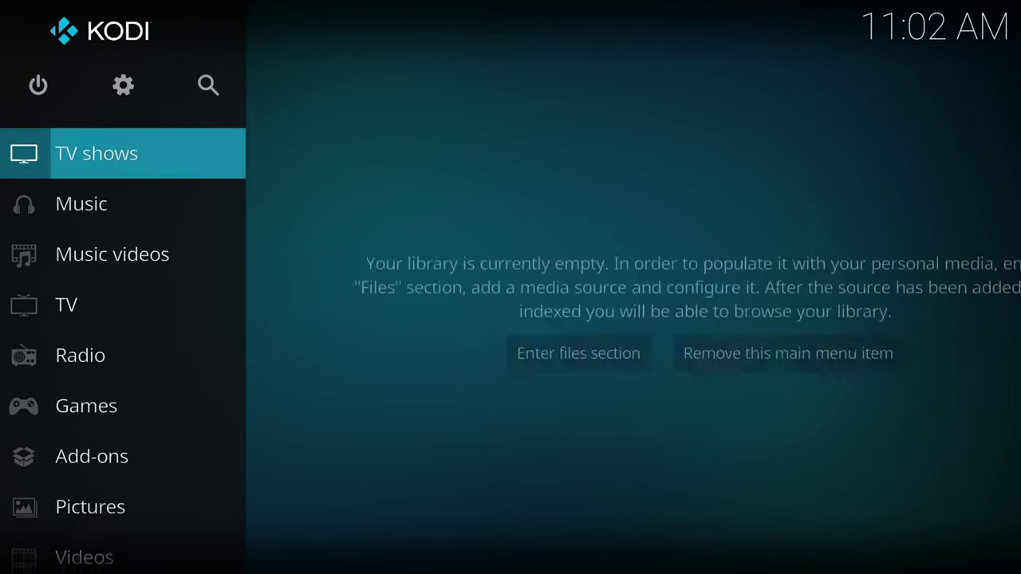
pyautogui.press('Down')
pyautogui.press('Down')
pyautogui.press('Down')
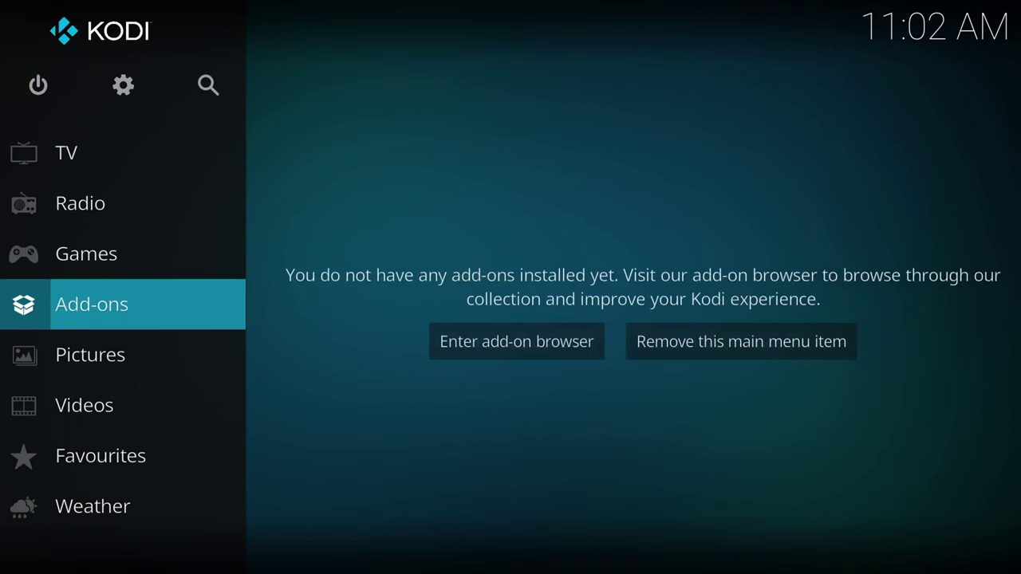
pyautogui.press('Down')
pyautogui.press('Down')
pyautogui.press('Down')
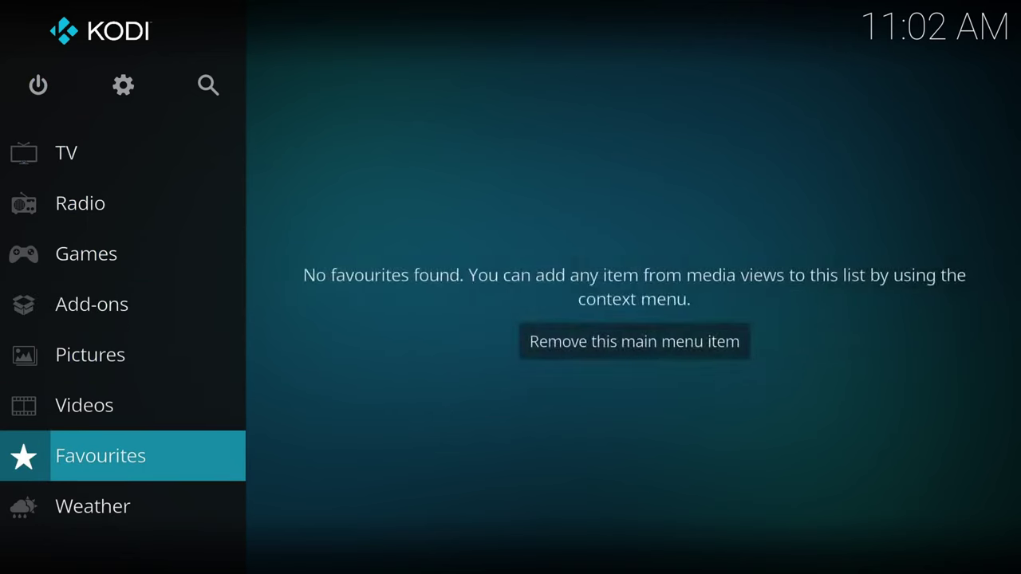
pyautogui.press('Down')
pyautogui.press('Down')
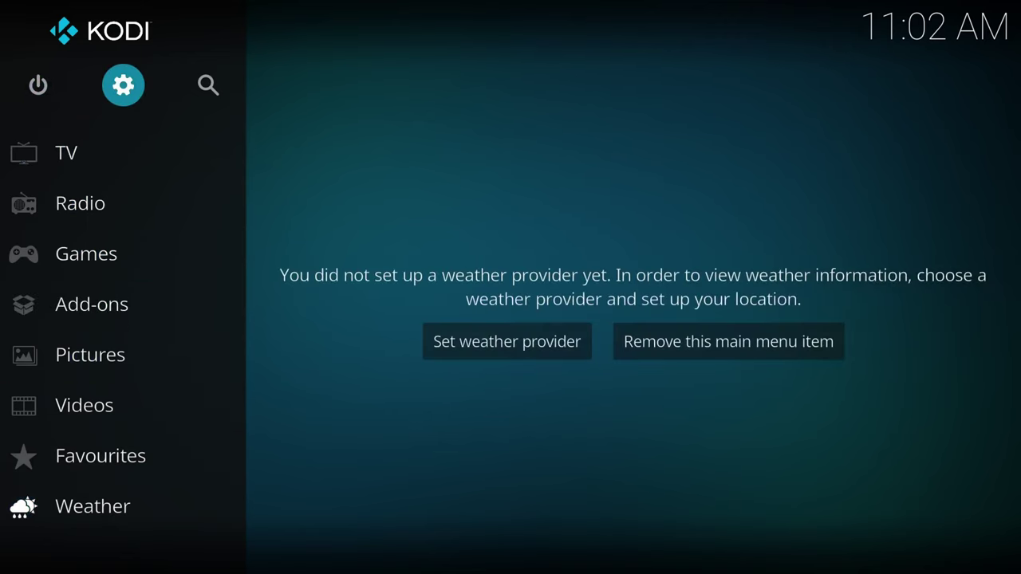
pyautogui.press('Down')
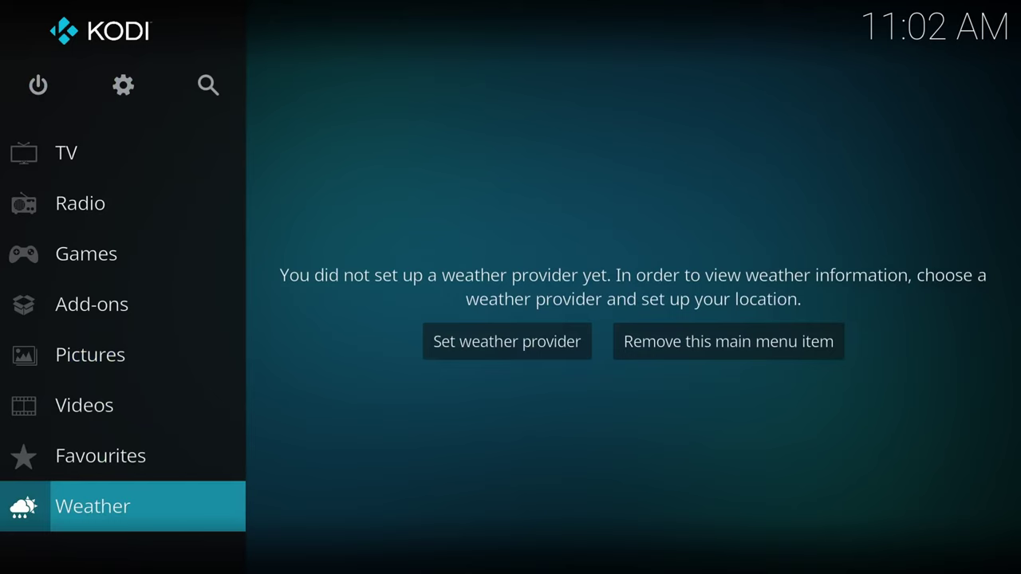
pyautogui.press('Up')
pyautogui.press('Up')
pyautogui.press('Up')
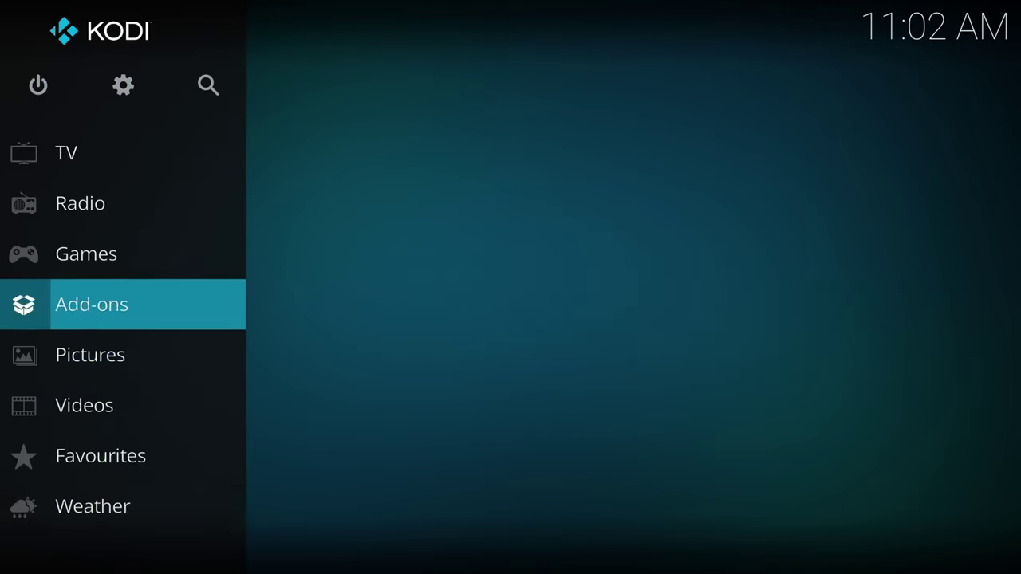
pyautogui.press('Up')
pyautogui.press('Up')
pyautogui.press('Up')
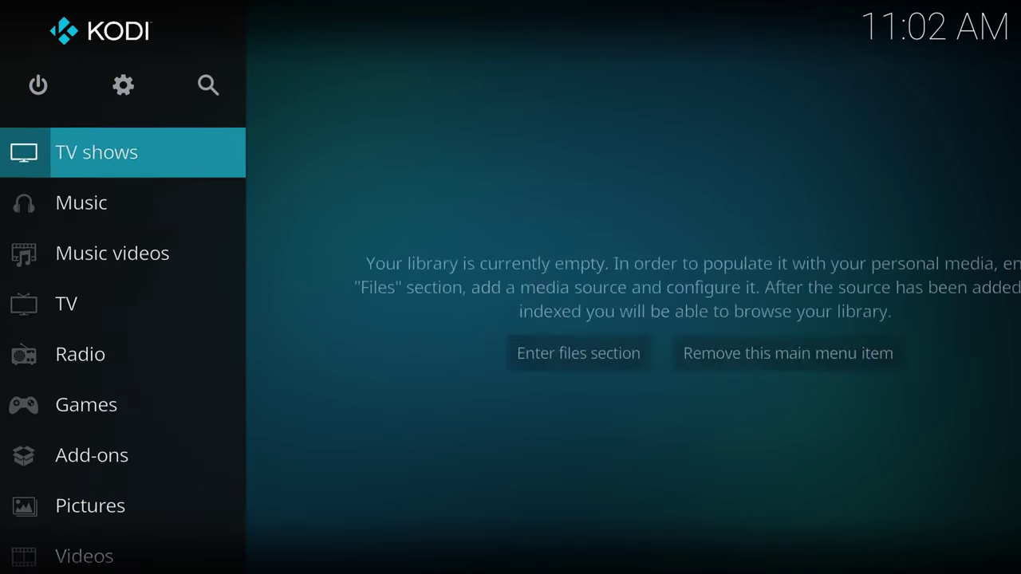
pyautogui.press('Up')
pyautogui.press('Up')
pyautogui.press('Return')
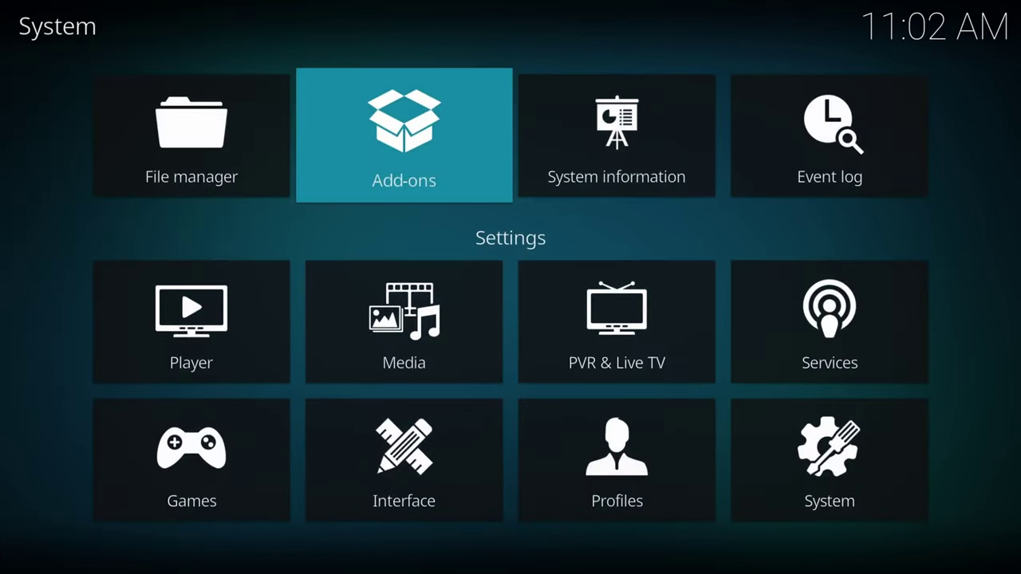
# Look around the System settings tiles from File manager, then return to the home menu
pyautogui.press('Left')
pyautogui.press('Down')
pyautogui.press('Down')
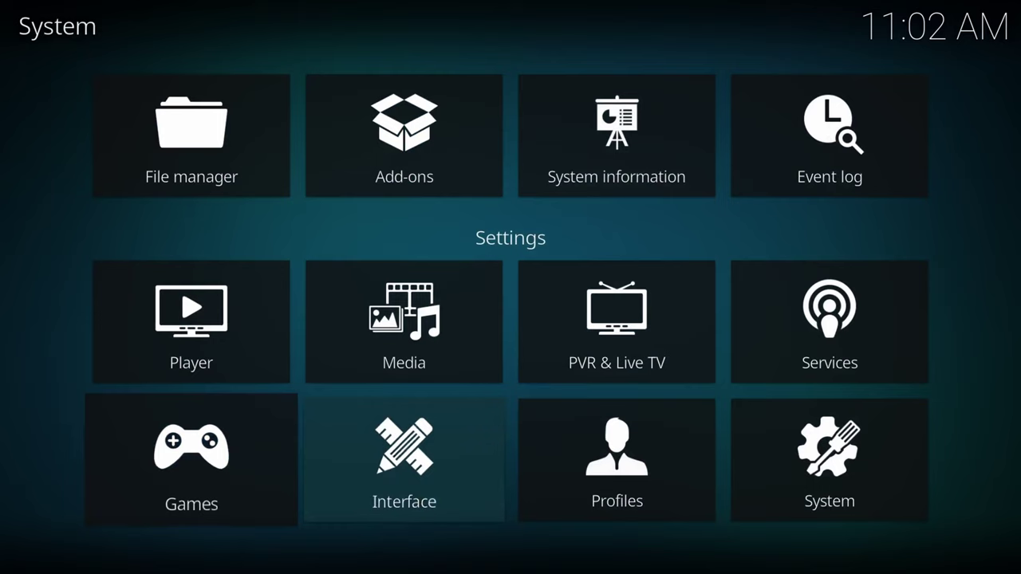
pyautogui.press('Right')
pyautogui.press('Right')
pyautogui.press('Right')
pyautogui.press('Up')
pyautogui.press('Up')
pyautogui.press('Left')
pyautogui.press('Left')
pyautogui.press('Left')
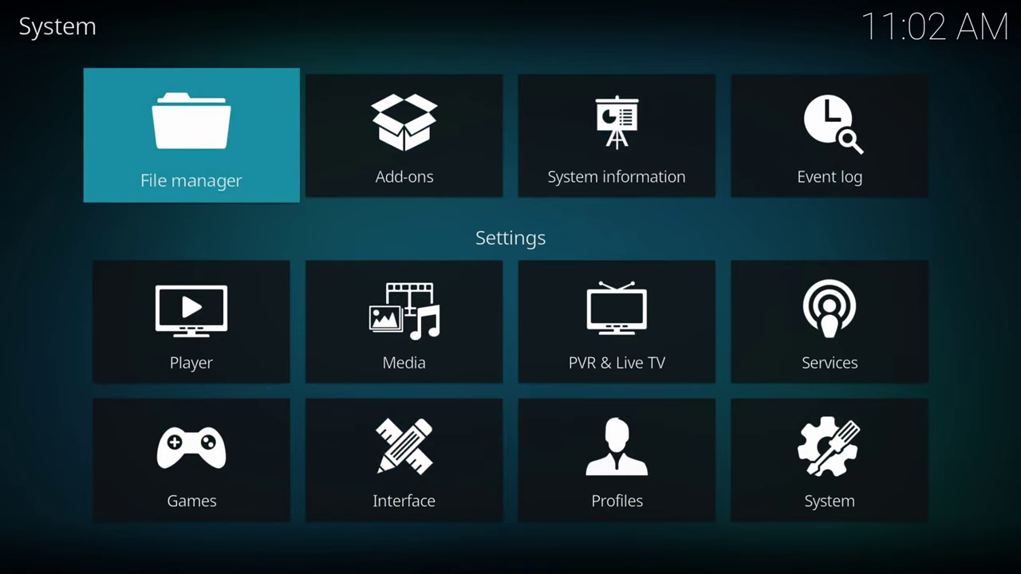
pyautogui.press('Escape')
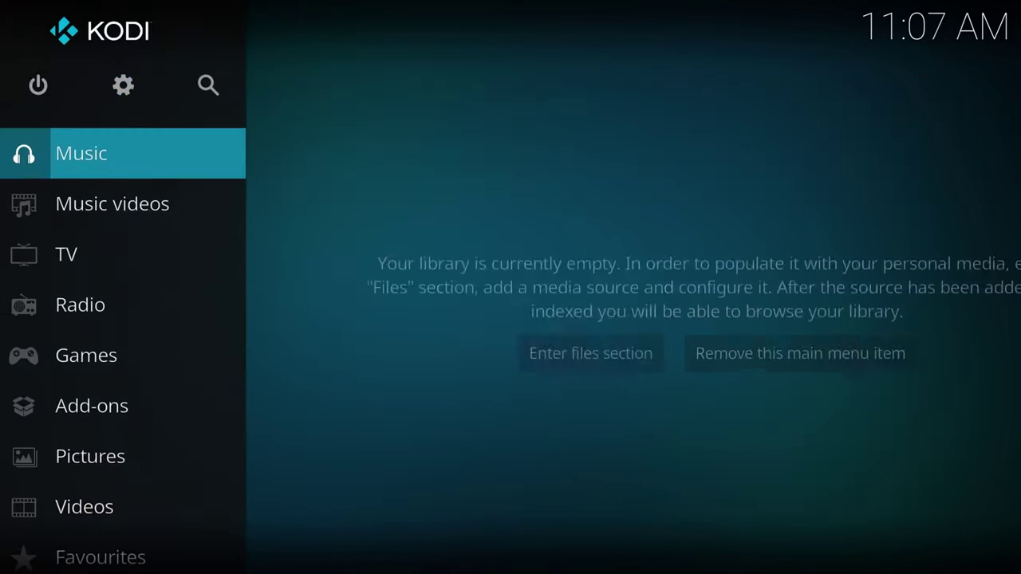
# Reopen settings, enter the System tile, and step down to the Audio category
pyautogui.press('Up')
pyautogui.press('Up')
pyautogui.press('Up')
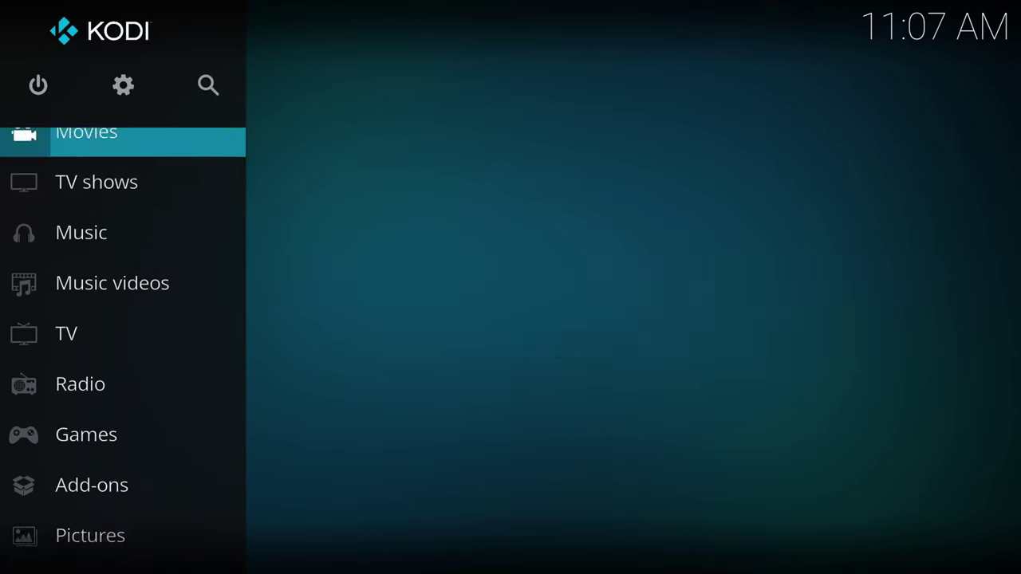
pyautogui.press('Return')
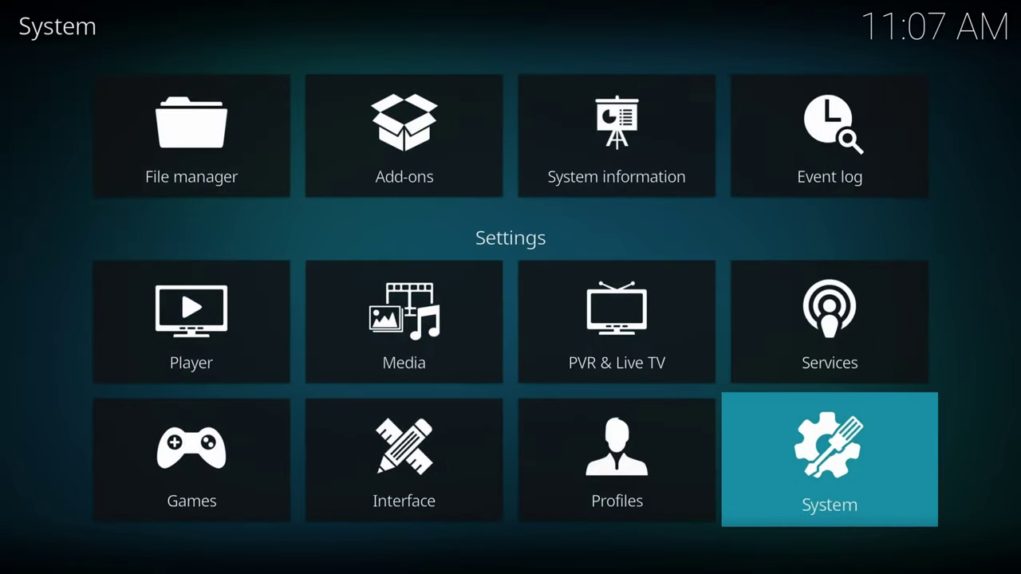
pyautogui.press('Return')
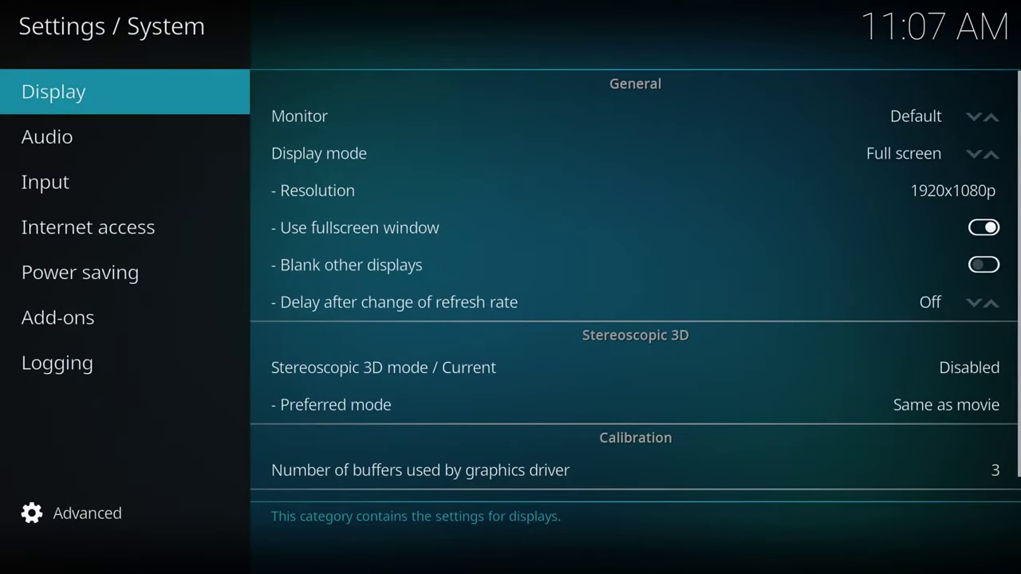
pyautogui.press('Down')
# Pass Input and Internet access to Add-ons, enable Unknown sources and accept the warning with Yes
pyautogui.press('Down')
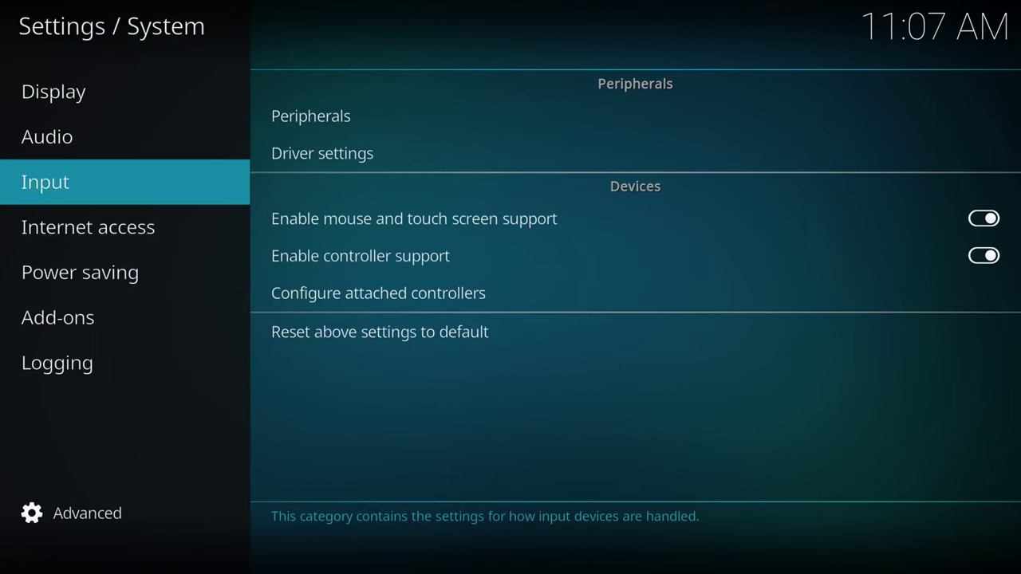
pyautogui.press('Down')
pyautogui.press('Down')
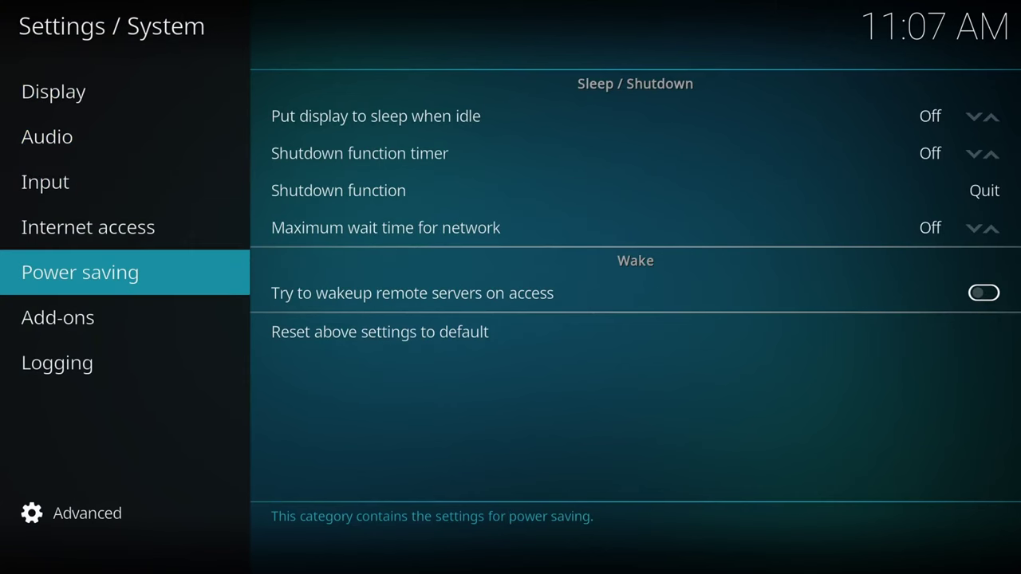
pyautogui.press('Down')
pyautogui.press('Right')
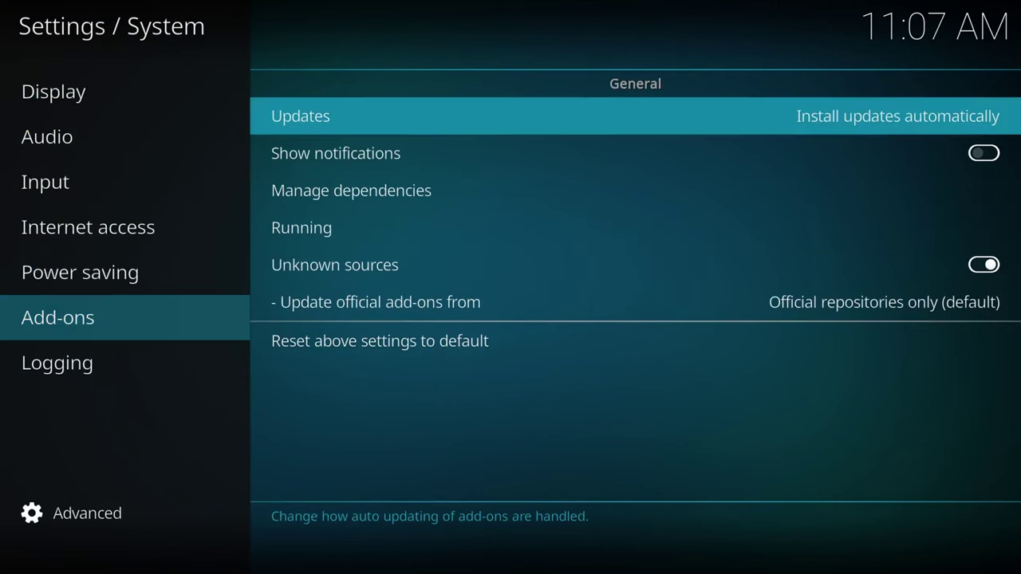
pyautogui.press('Down')
pyautogui.press('Down')
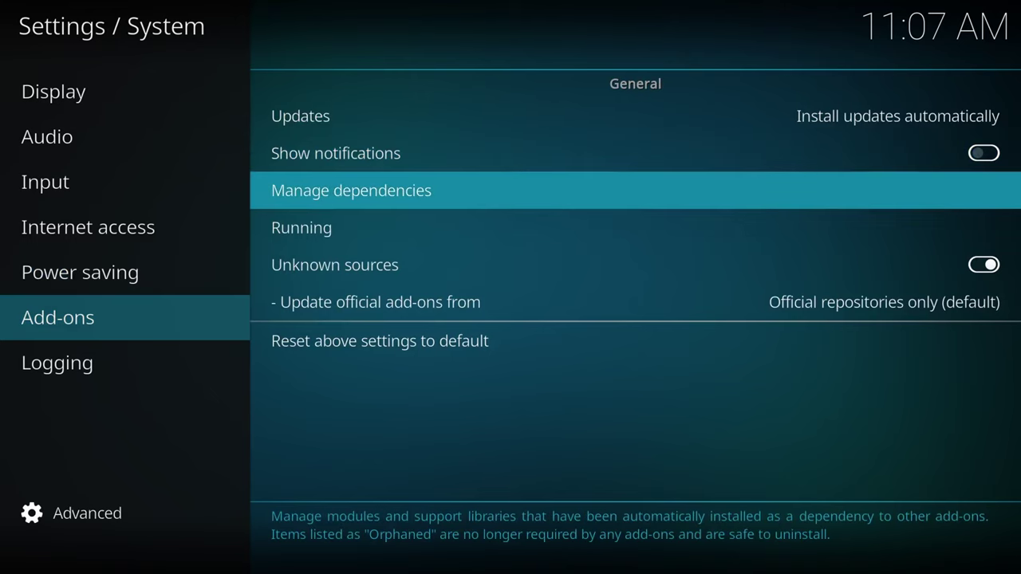
pyautogui.press('Down')
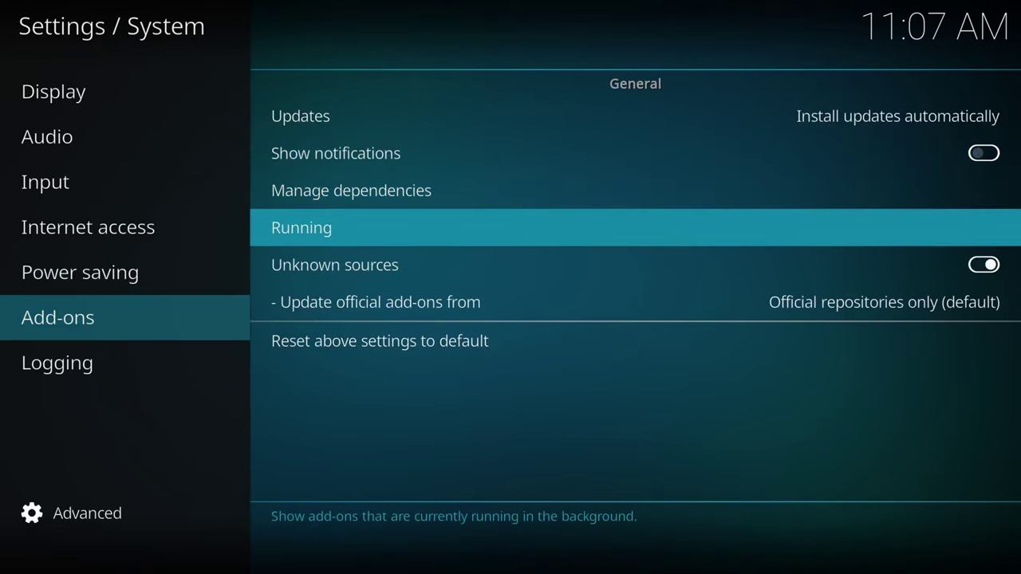
pyautogui.press('Down')
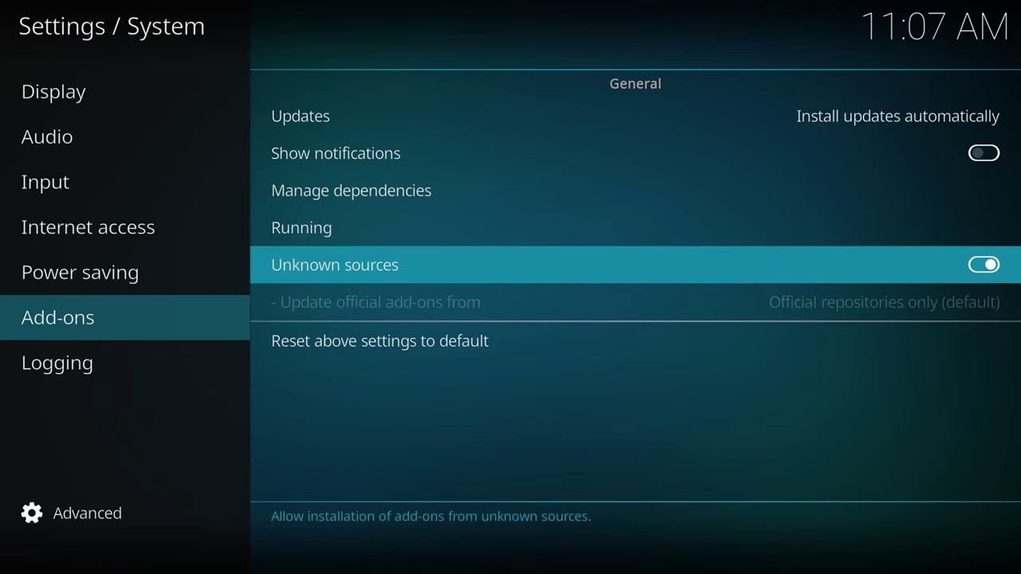
pyautogui.press('Return')
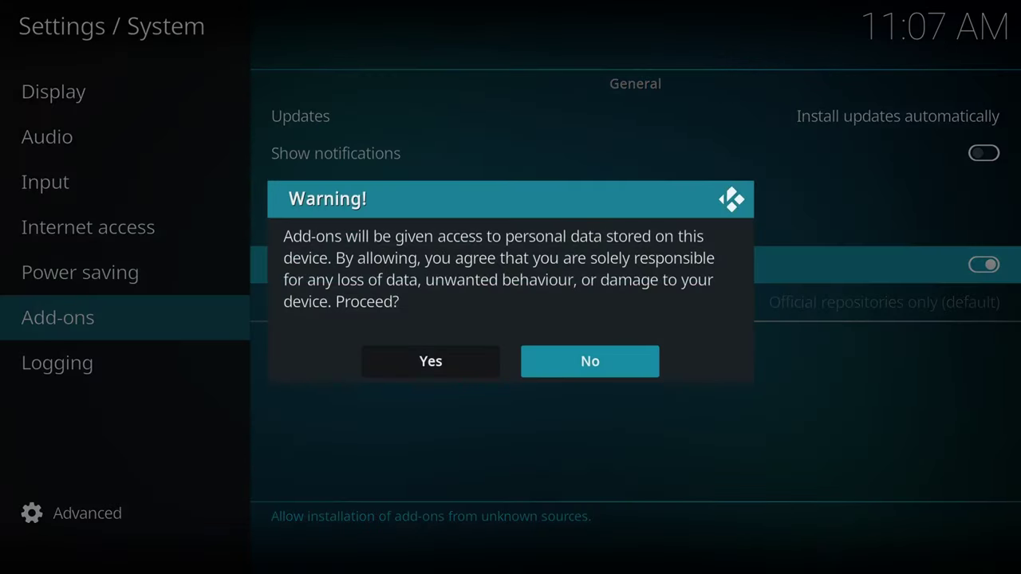
pyautogui.press('Left')
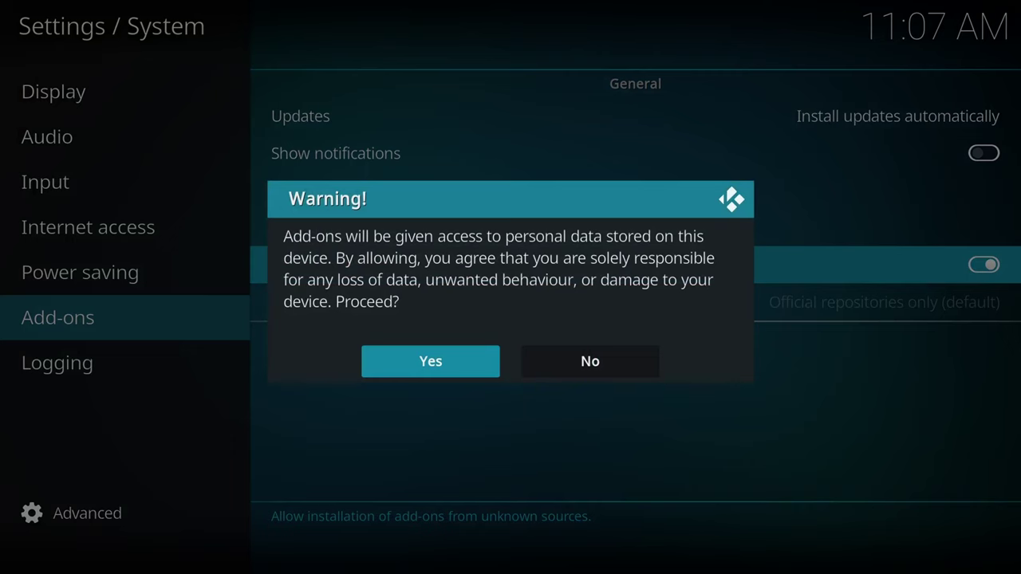
pyautogui.press('Return')
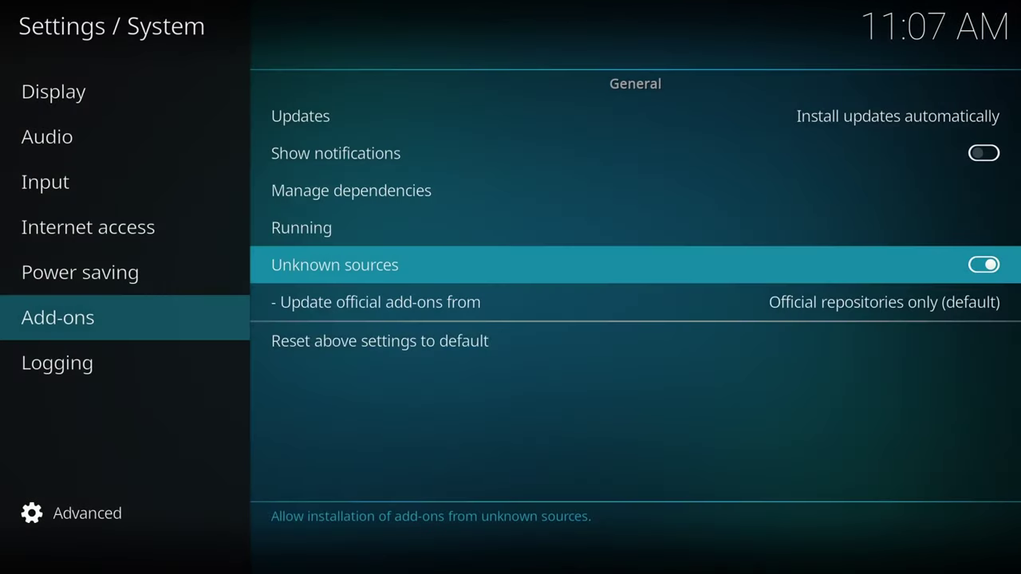
pyautogui.press('Down')
pyautogui.press('Down')
# Change the settings level button from Advanced/Expert to Basic
pyautogui.press('Left')
pyautogui.press('Down')
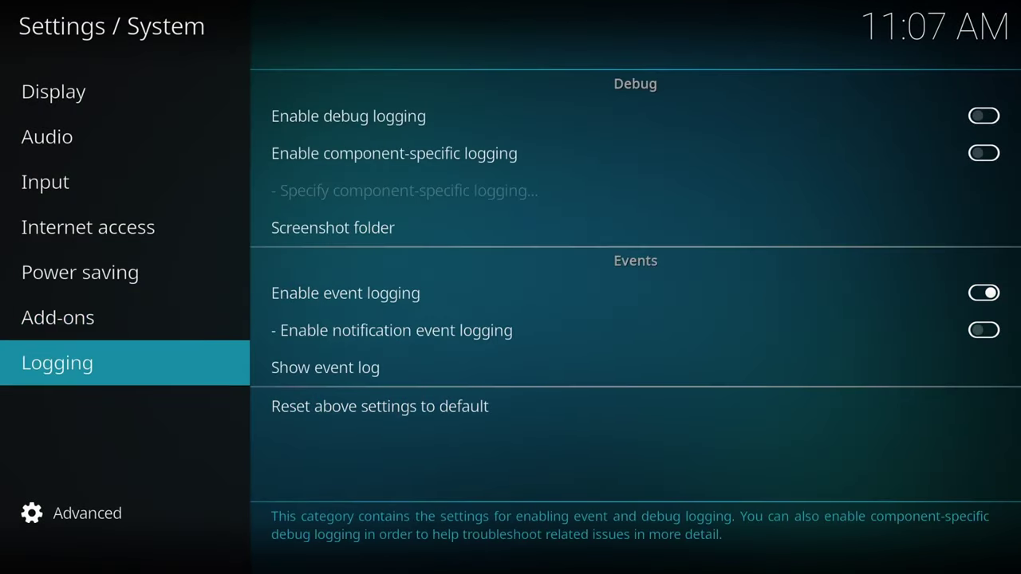
pyautogui.press('Down')
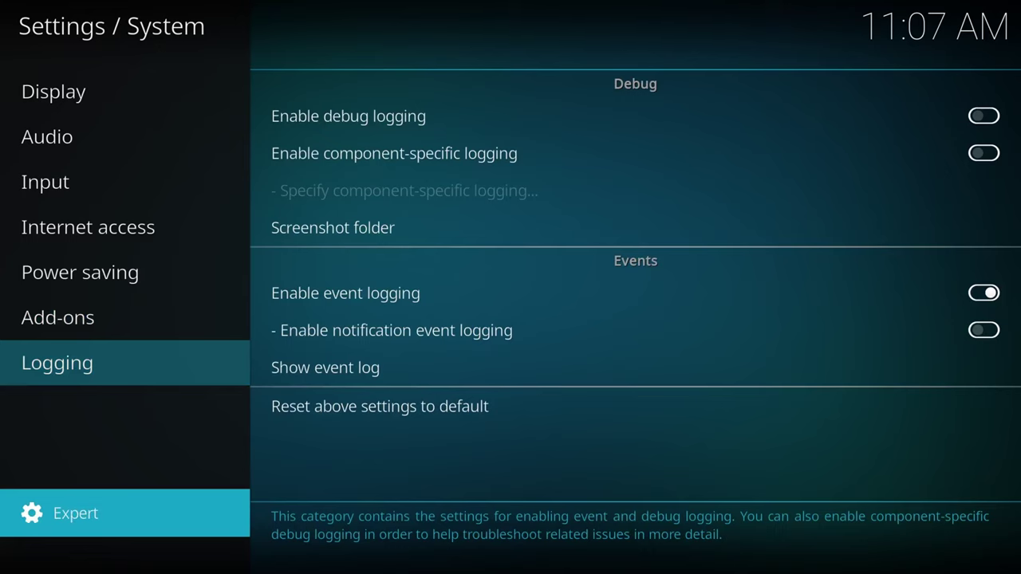
pyautogui.press('Return')
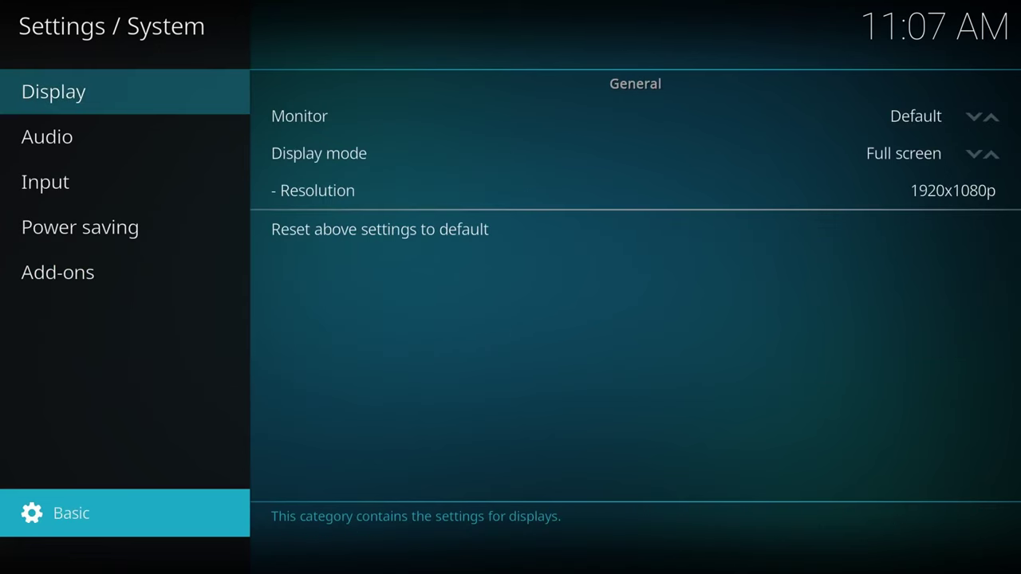
# Re-enable Unknown sources under Add-ons with Yes, then return to the Display category
pyautogui.press('Up')
pyautogui.press('Down')
pyautogui.press('Down')
pyautogui.press('Down')
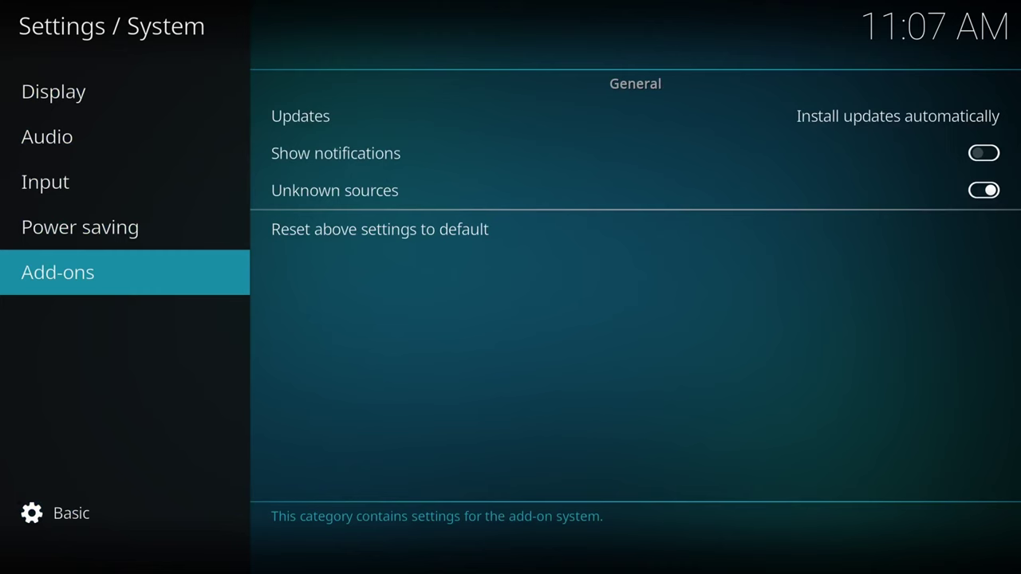
pyautogui.press('Right')
pyautogui.press('Down')
pyautogui.press('Down')
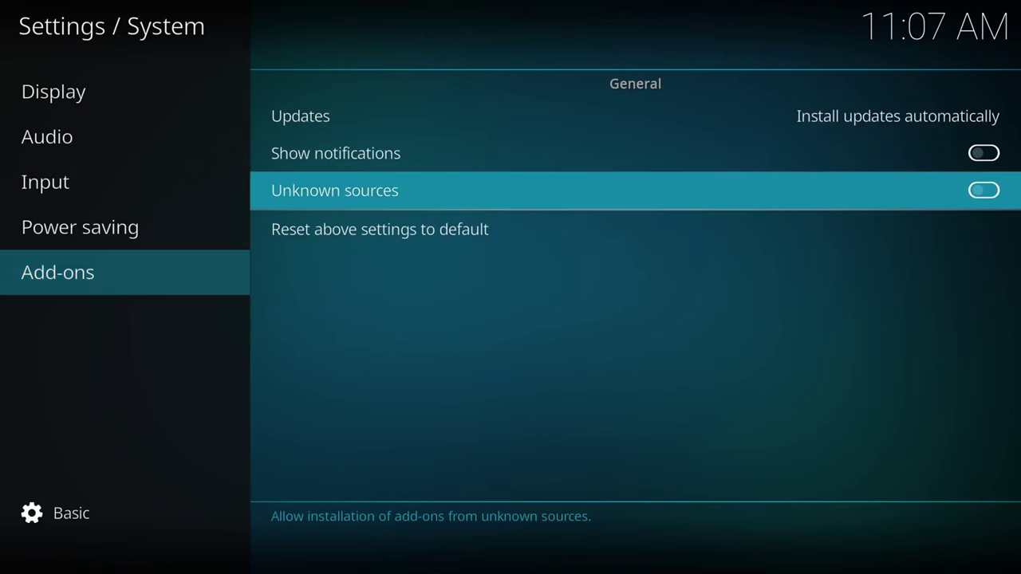
pyautogui.press('Return')
pyautogui.press('Left')
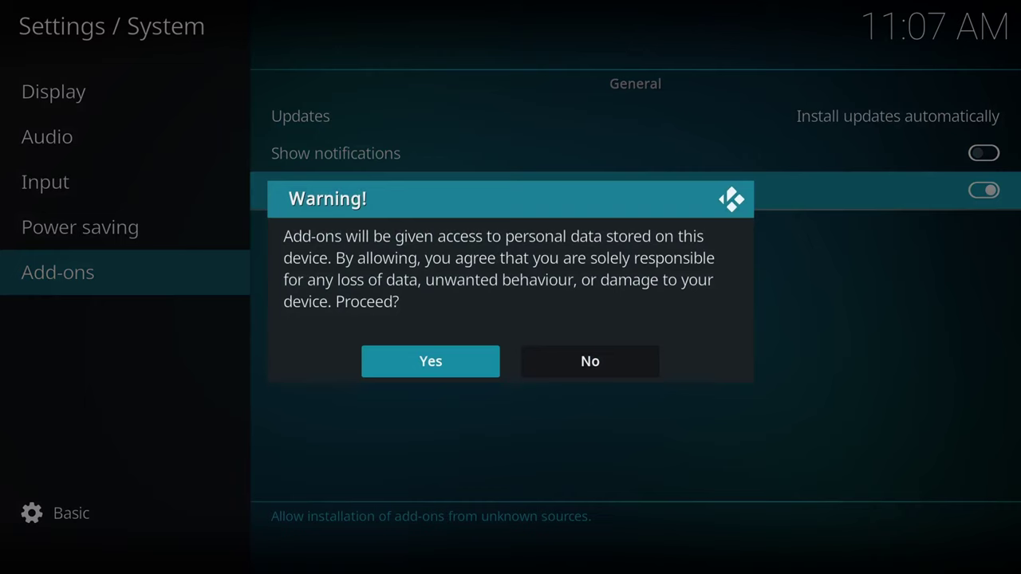
pyautogui.press('Return')
pyautogui.press('Left')
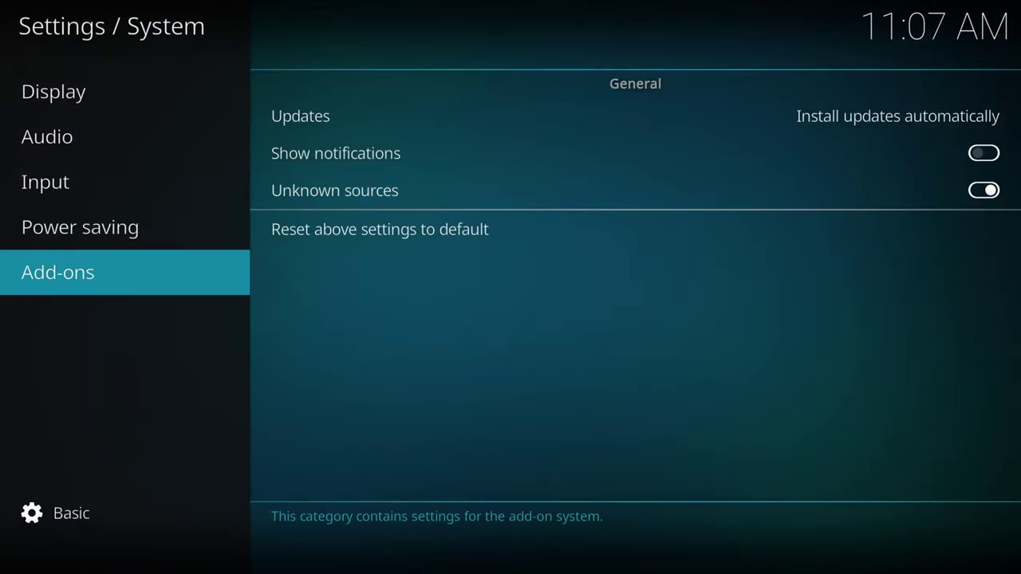
pyautogui.press('Down')
pyautogui.press('Up')
pyautogui.press('Up')
pyautogui.press('Up')
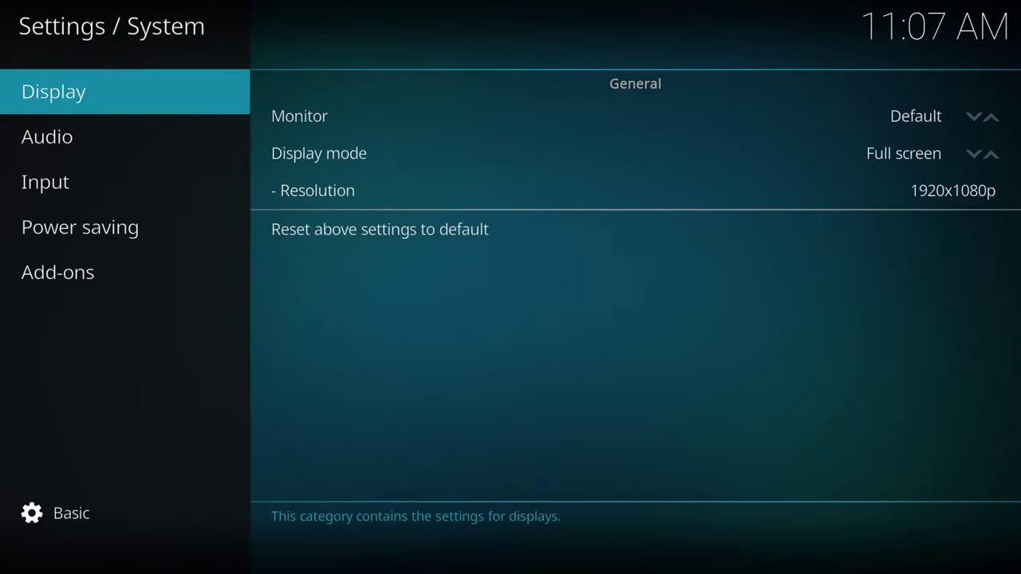
# Go back to the System screen and open the Interface settings
pyautogui.press('Escape')
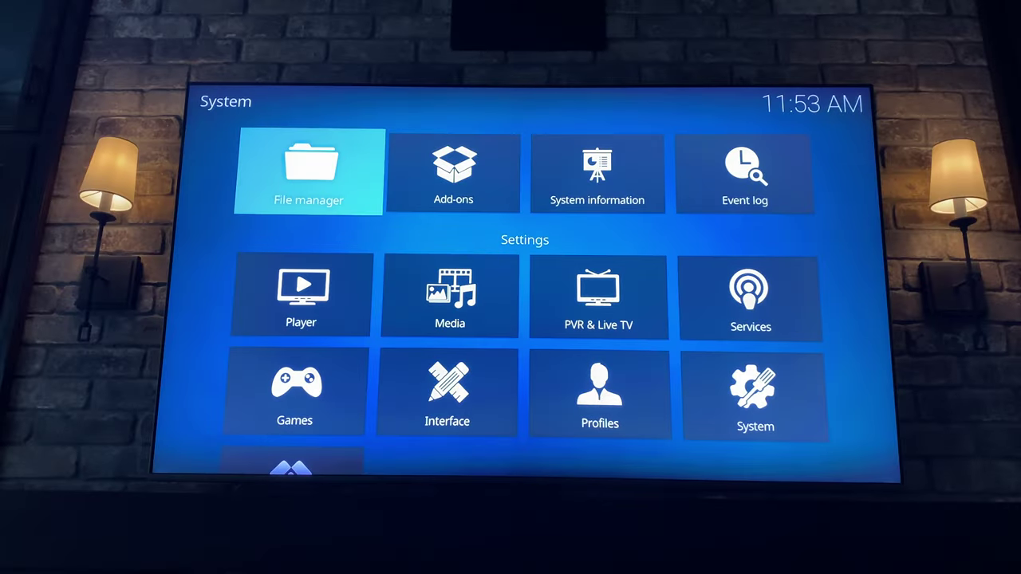
pyautogui.press('Down')
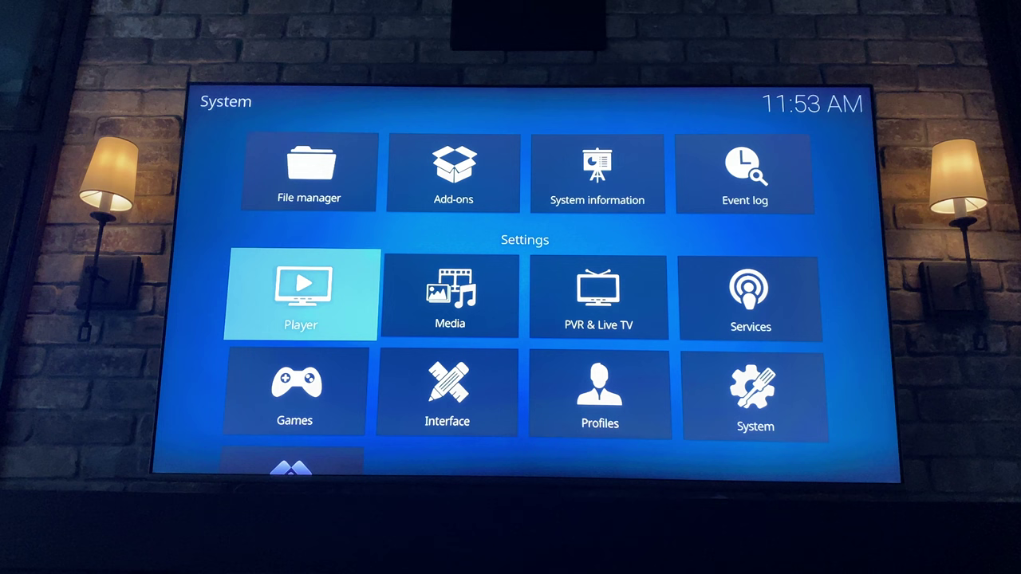
pyautogui.press('Down')
pyautogui.press('Down')
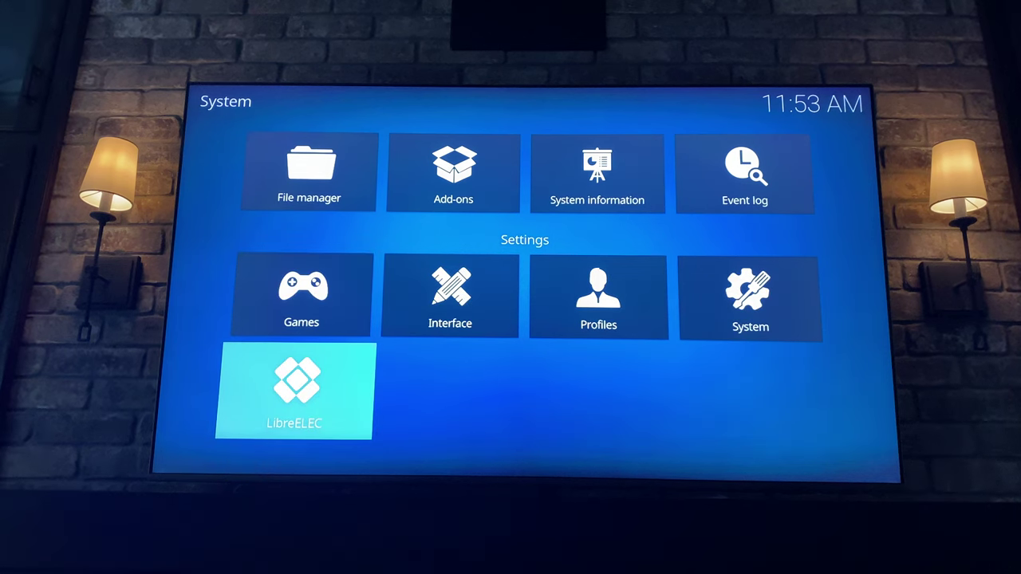
pyautogui.press('Up')
pyautogui.press('Right')
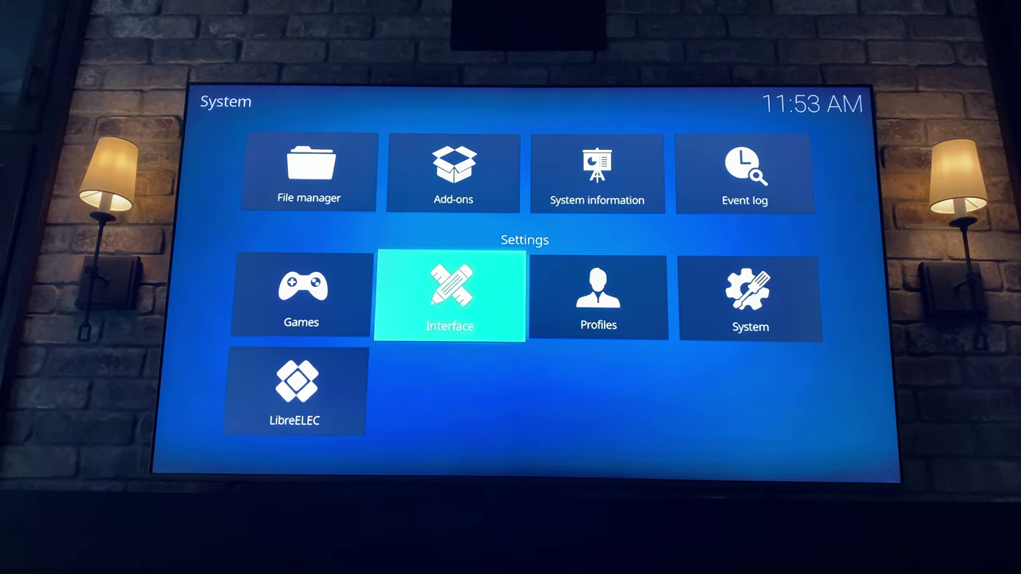
pyautogui.press('Return')
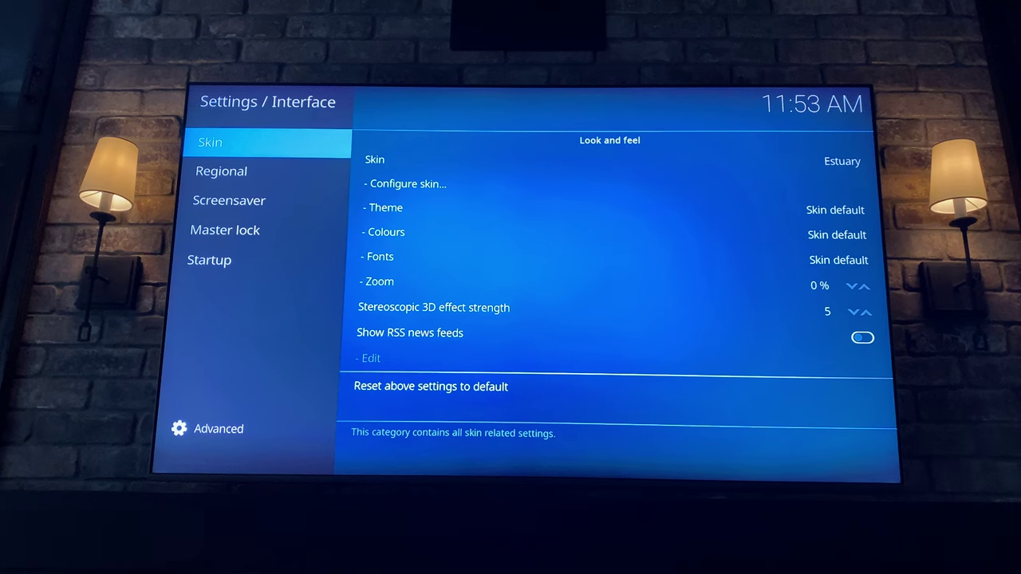
# Review the Regional timezone country and timezone settings, set to America/Phoenix
pyautogui.press('Down')
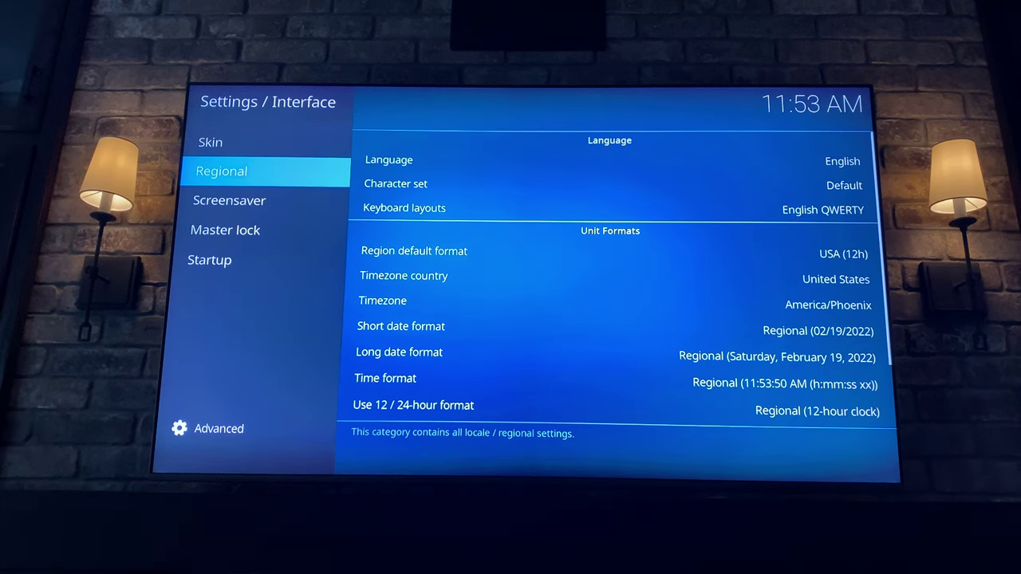
pyautogui.press('Right')
pyautogui.press('Down')
pyautogui.press('Down')
pyautogui.press('Down')
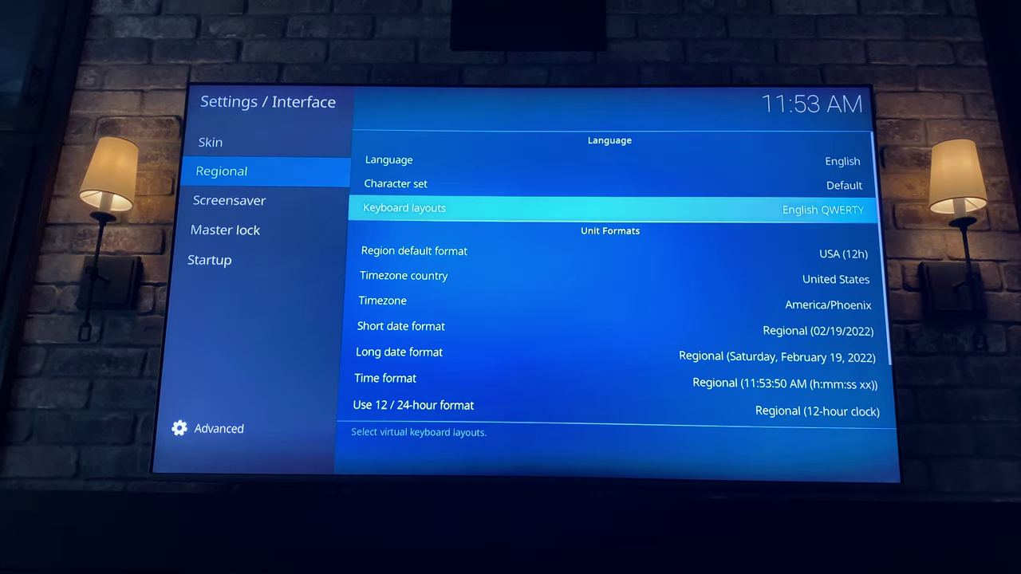
pyautogui.press('Down')
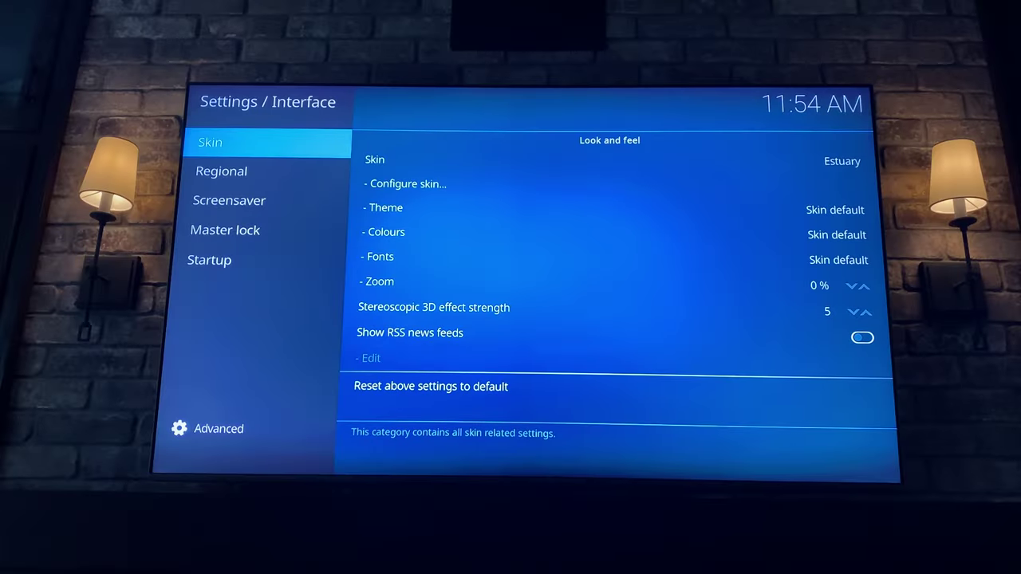
# From the Skin setting's installed-skins list, open Get more... to see downloadable skins
pyautogui.press('Right')
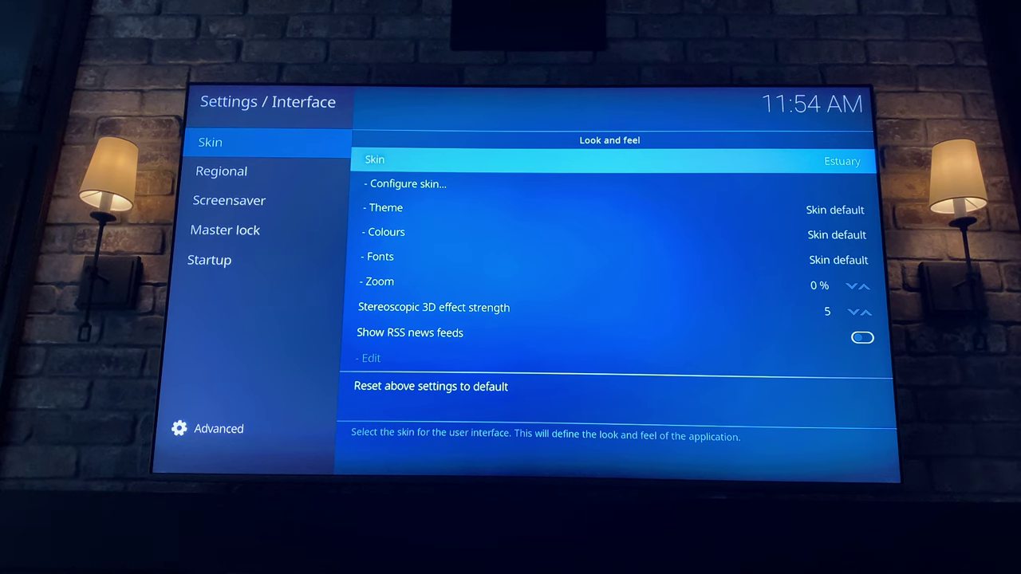
pyautogui.press('Return')
pyautogui.press('Up')
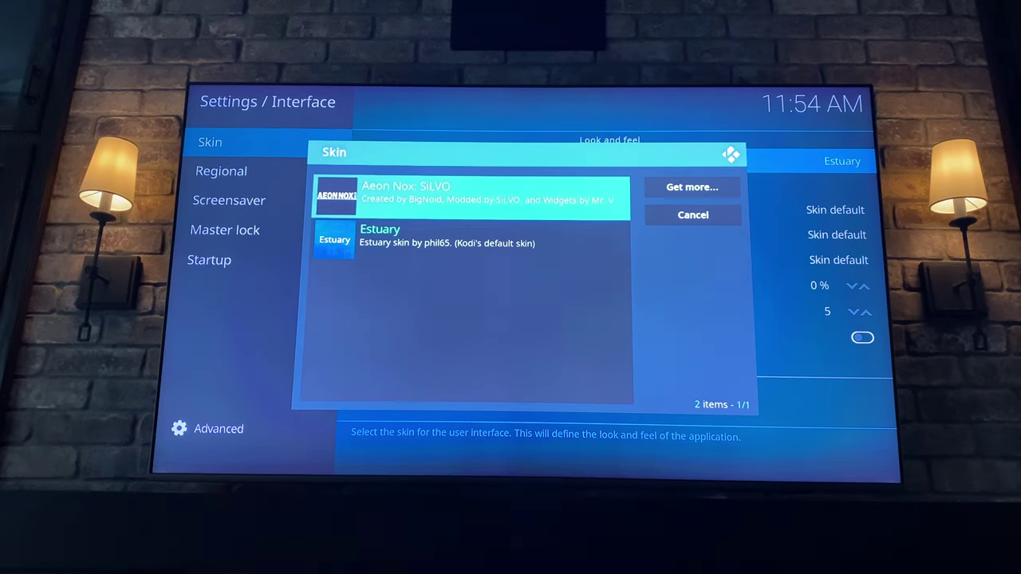
pyautogui.press('Right')
pyautogui.press('Return')
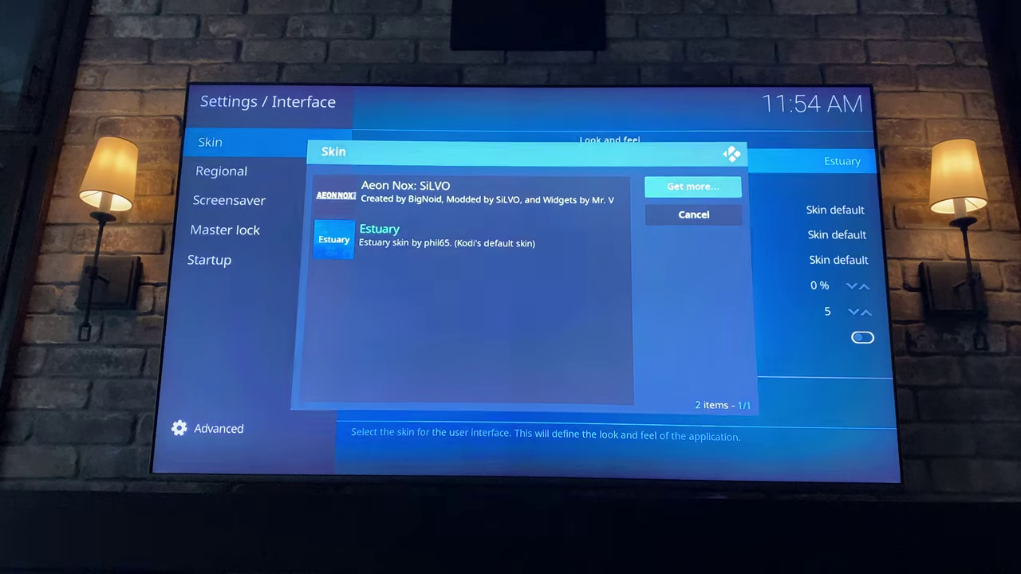
# Scroll through the 16 available skins, Aeon Tajo to Rapier, and wrap to the top
pyautogui.press('Down')
pyautogui.press('Down')
pyautogui.press('Down')
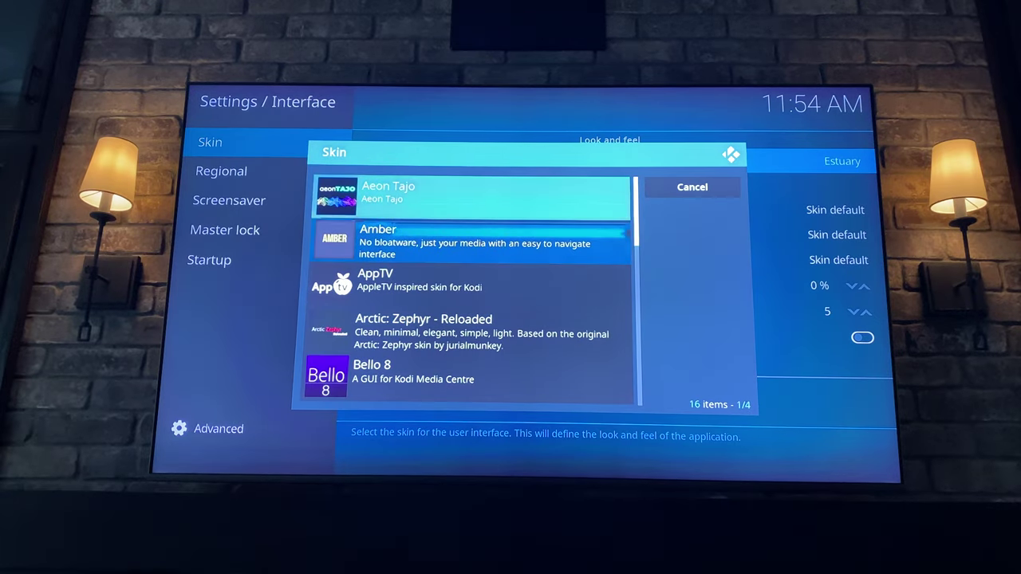
pyautogui.press('Down')
pyautogui.press('Down')
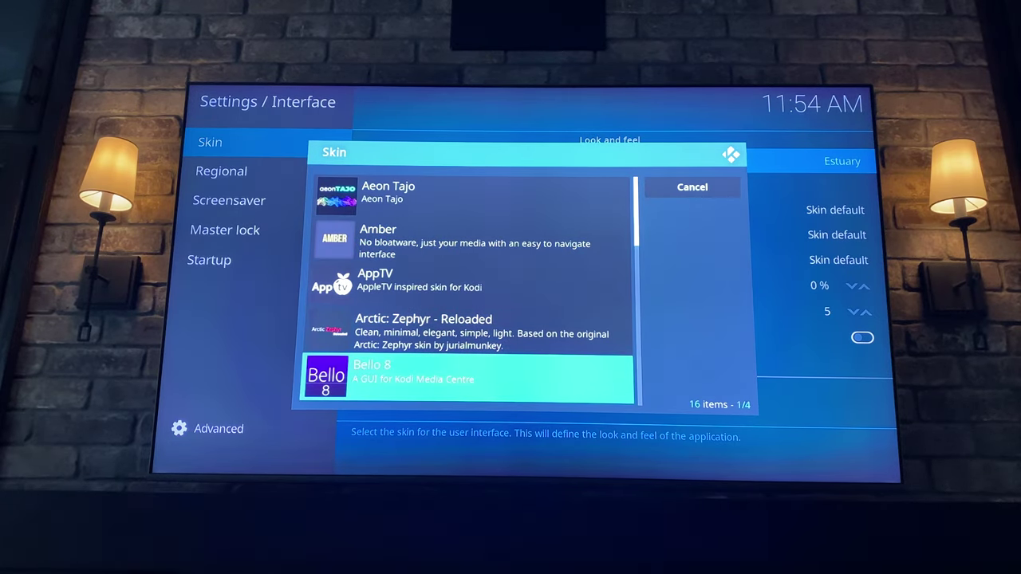
pyautogui.press('Down')
pyautogui.press('Down')
pyautogui.press('Down')
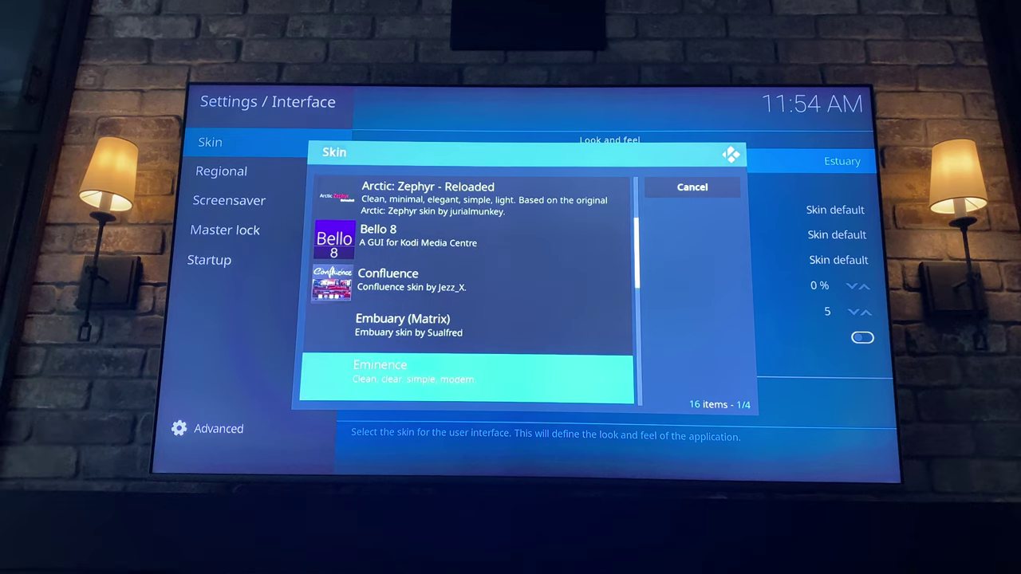
pyautogui.press('Down')
pyautogui.press('Down')
pyautogui.press('Down')
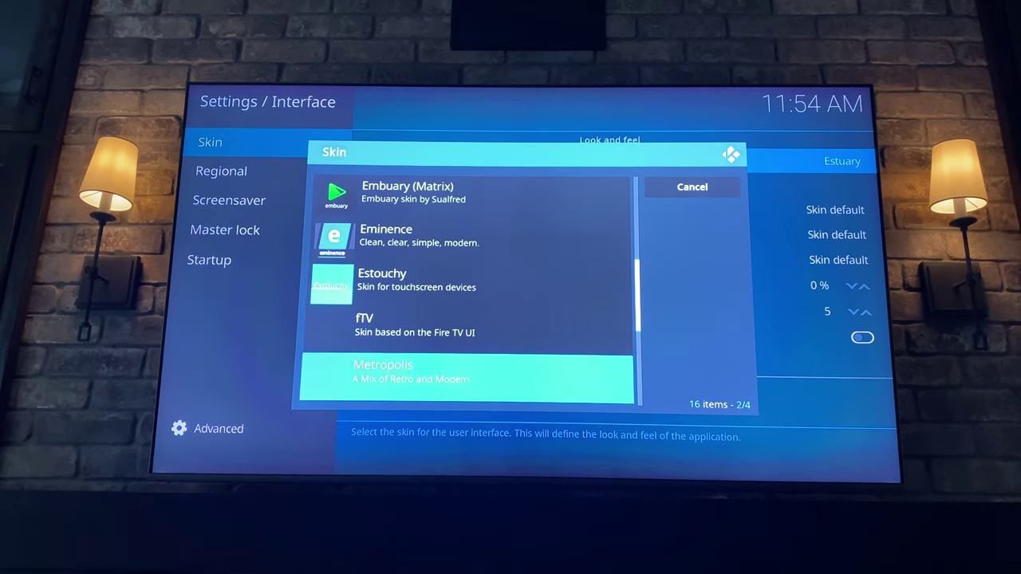
pyautogui.press('Down')
pyautogui.press('Down')
pyautogui.press('Down')
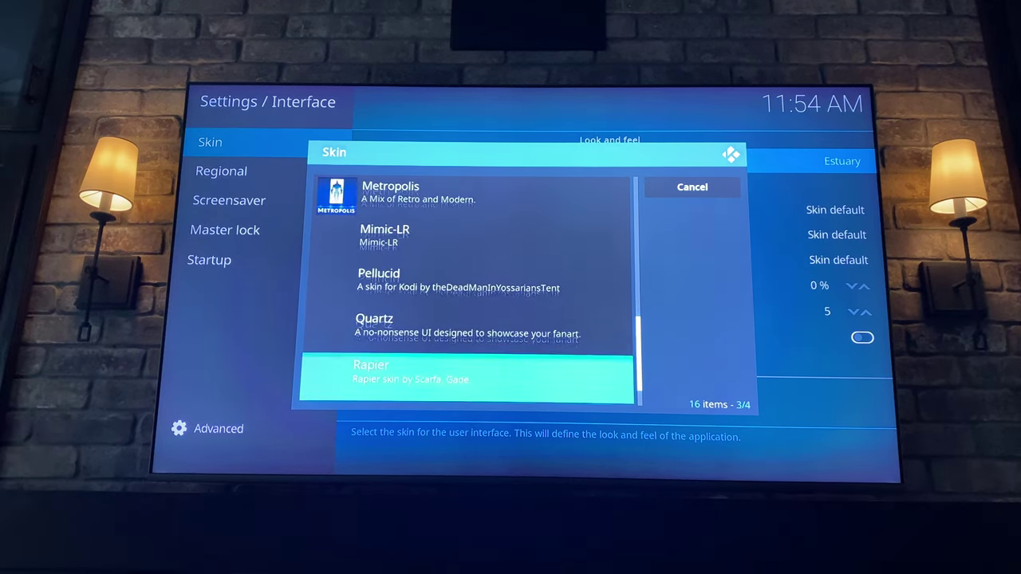
pyautogui.press('Down')
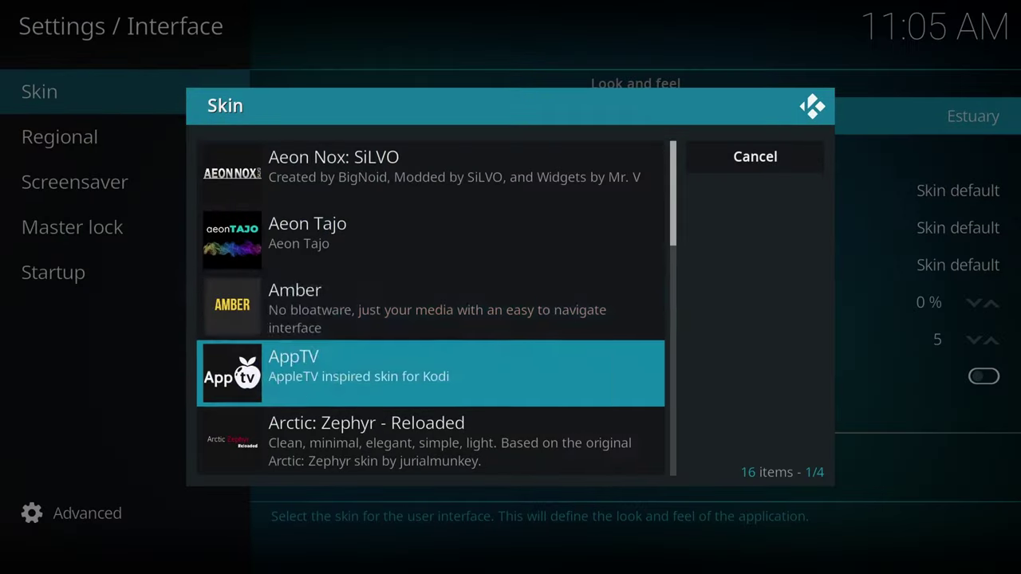
# Install Aeon Nox: SiLVO and highlight YES on the background-choice warning
pyautogui.press('Up')
pyautogui.press('Up')
pyautogui.press('Up')
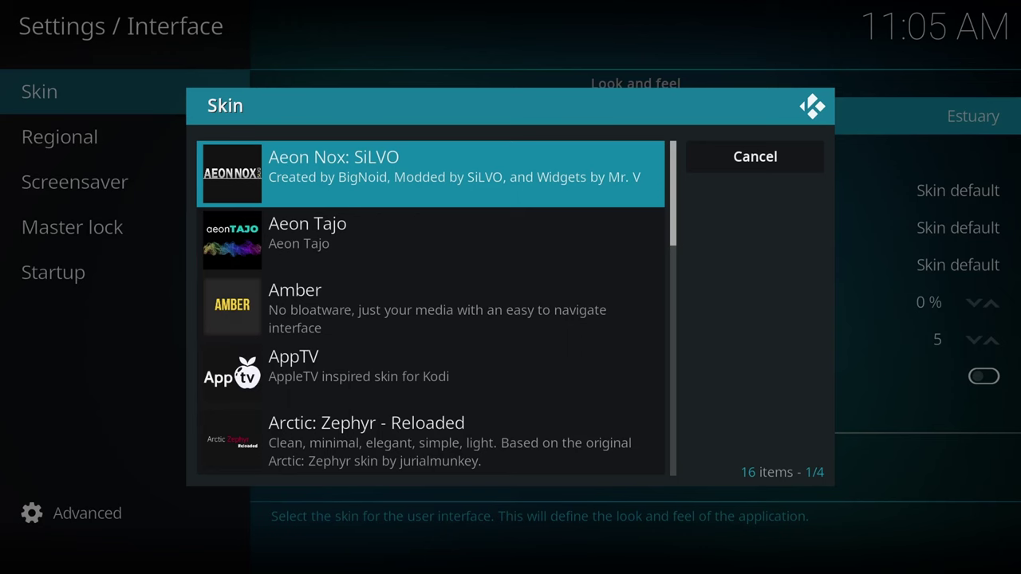
pyautogui.press('Return')
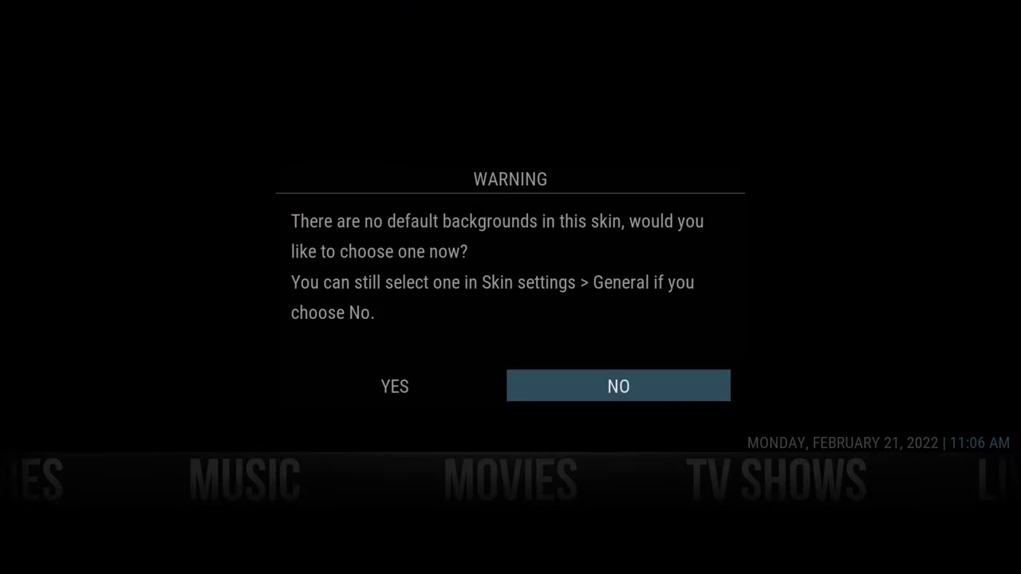
pyautogui.press('Left')
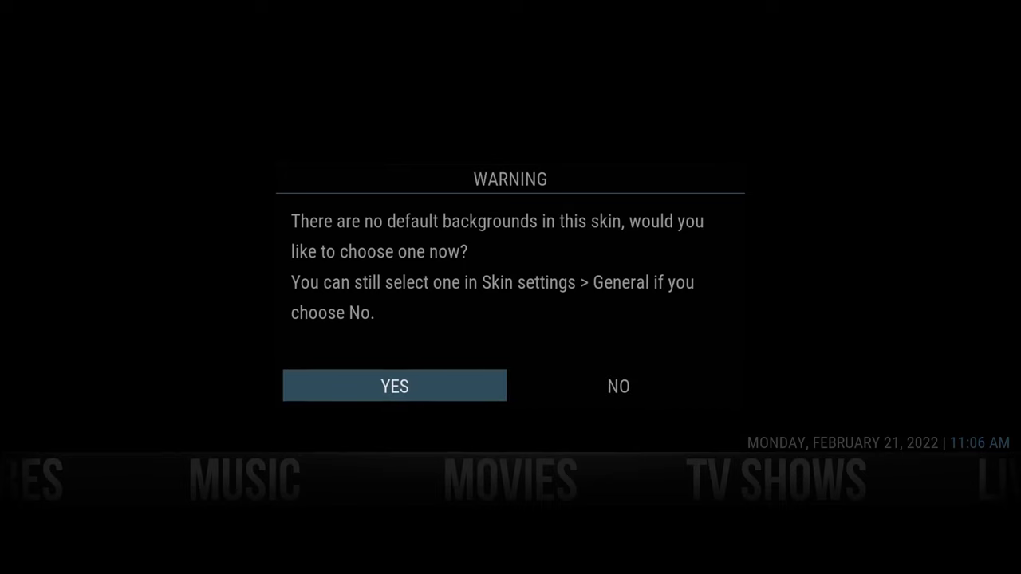
# Choose a single image background and select default_livecases.jpg for the Aeon Nox home screen
pyautogui.press('Return')
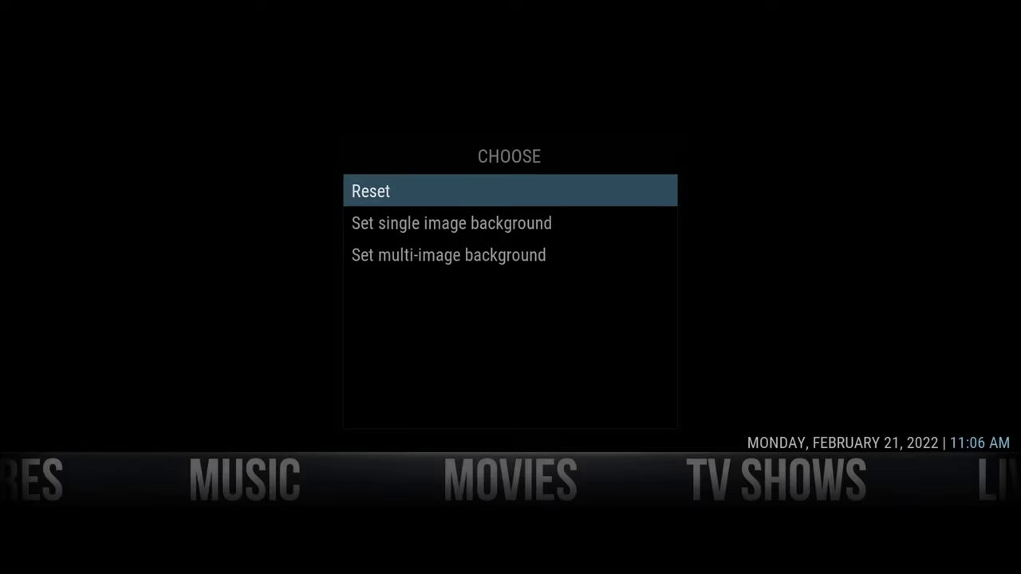
pyautogui.press('Down')
pyautogui.press('Return')
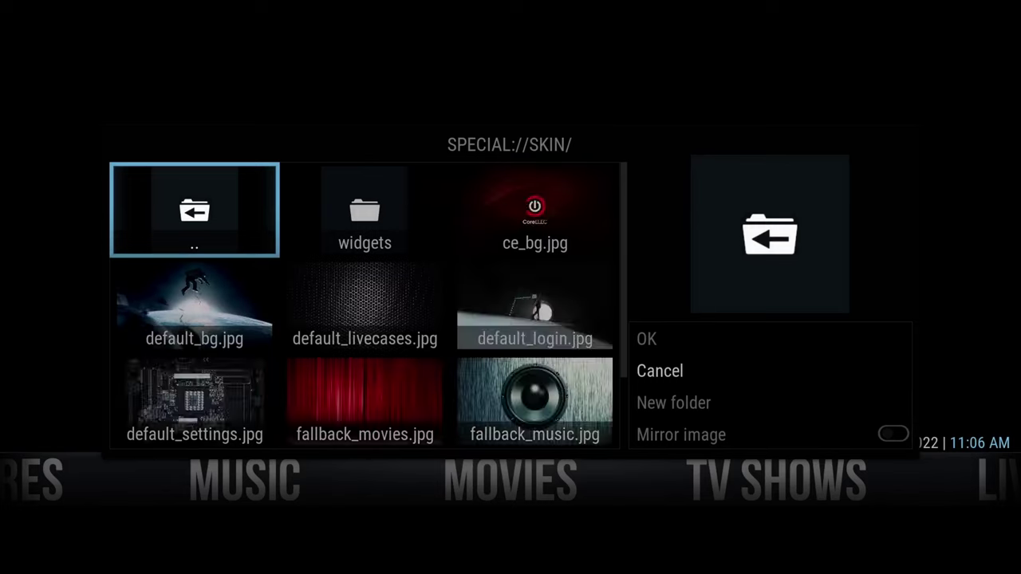
pyautogui.press('Down')
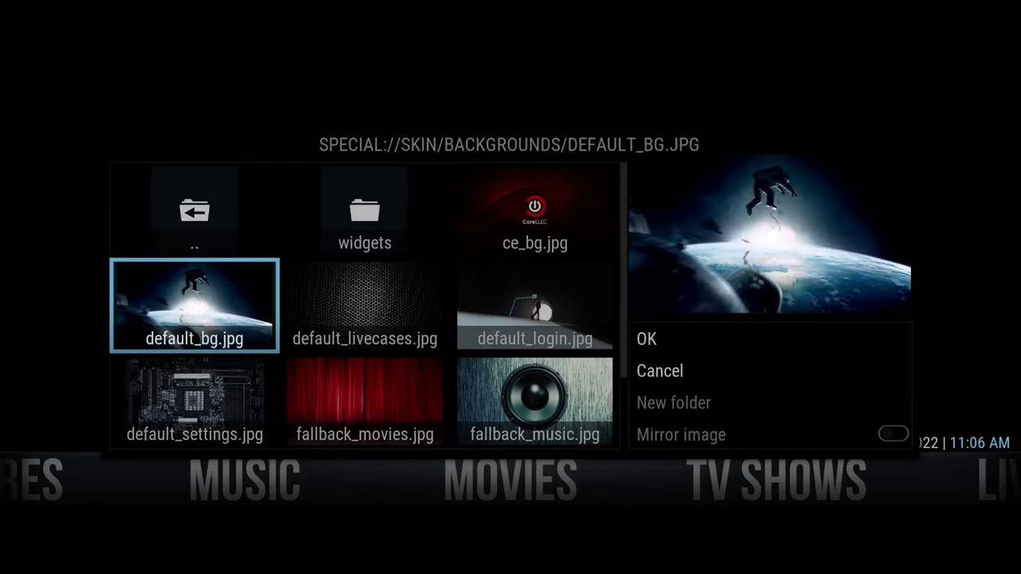
pyautogui.press('Right')
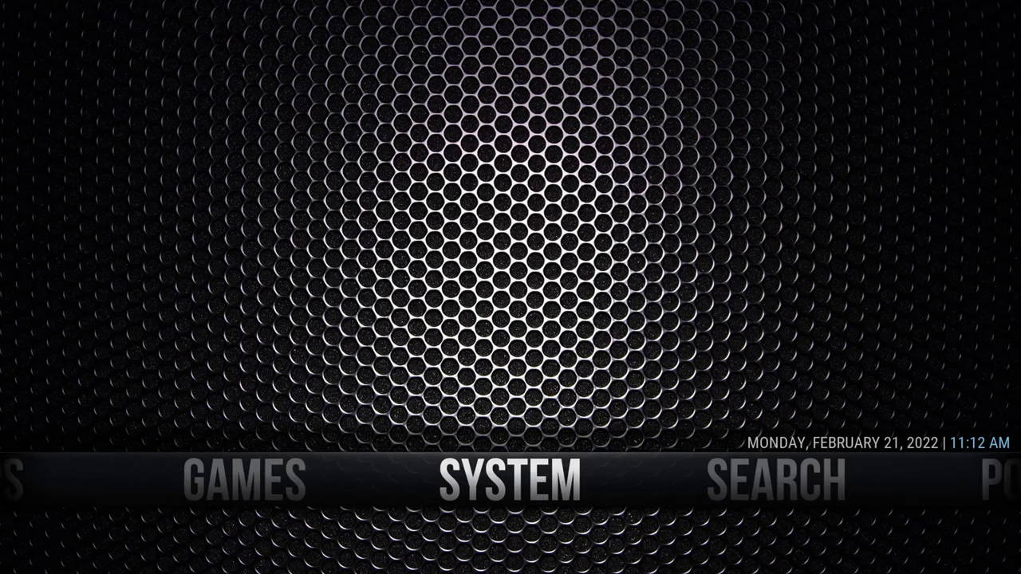
# Open the Aeon Nox skin settings and its Main Menu Customizer
pyautogui.press('Down')
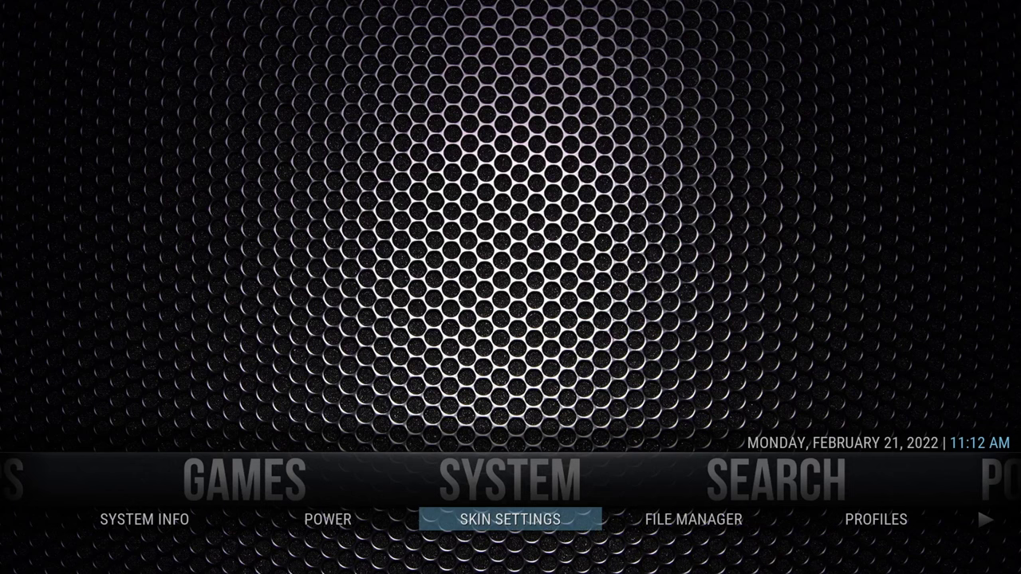
pyautogui.press('Return')
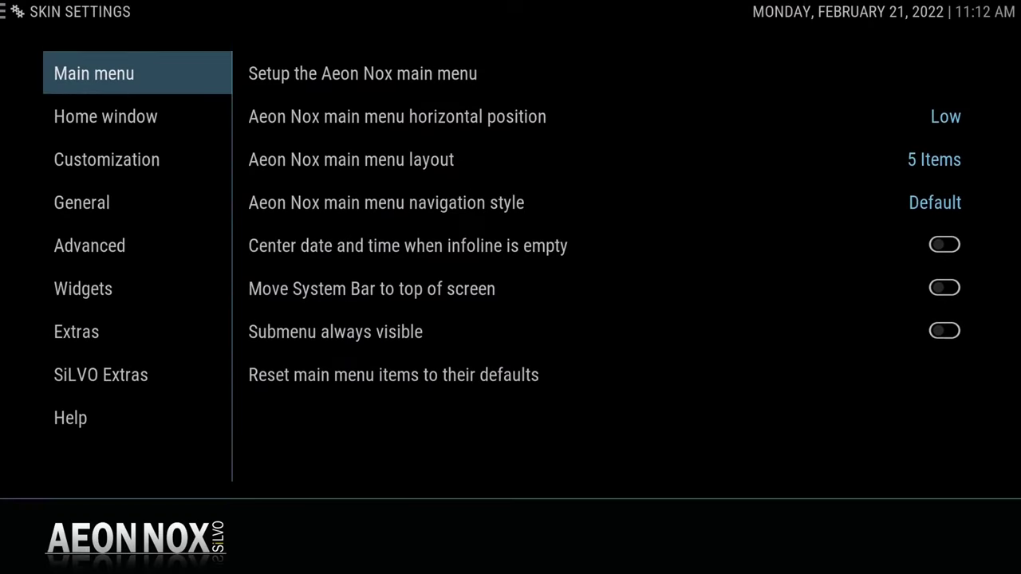
pyautogui.press('Right')
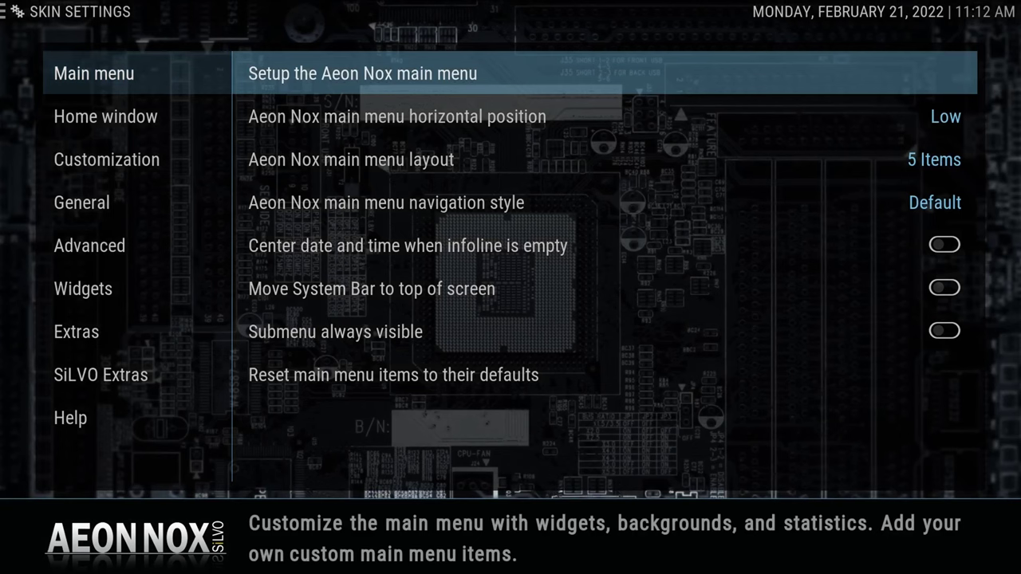
pyautogui.press('Return')
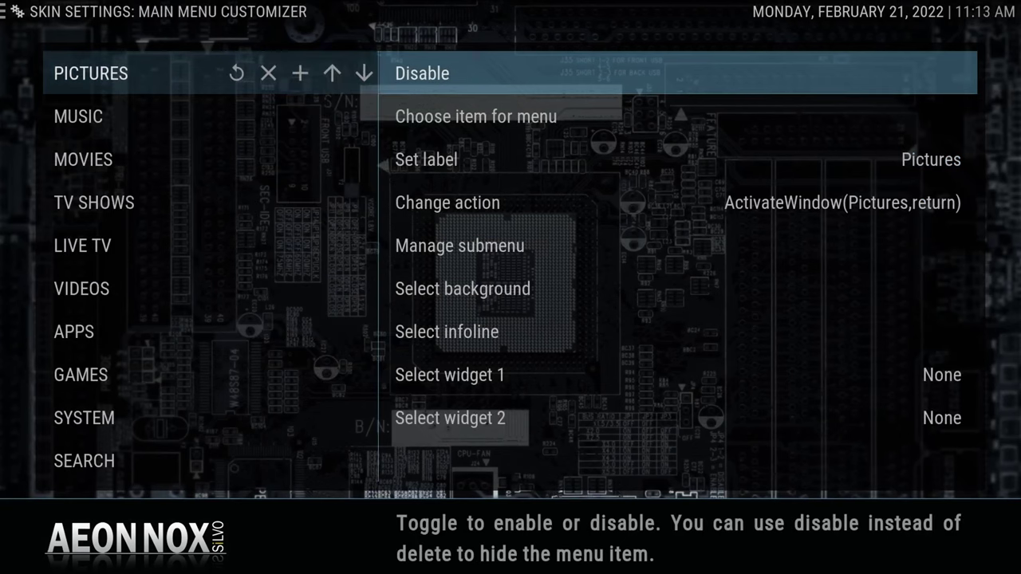
# Disable the PICTURES, TV SHOWS and LIVE TV main menu items
pyautogui.press('Return')
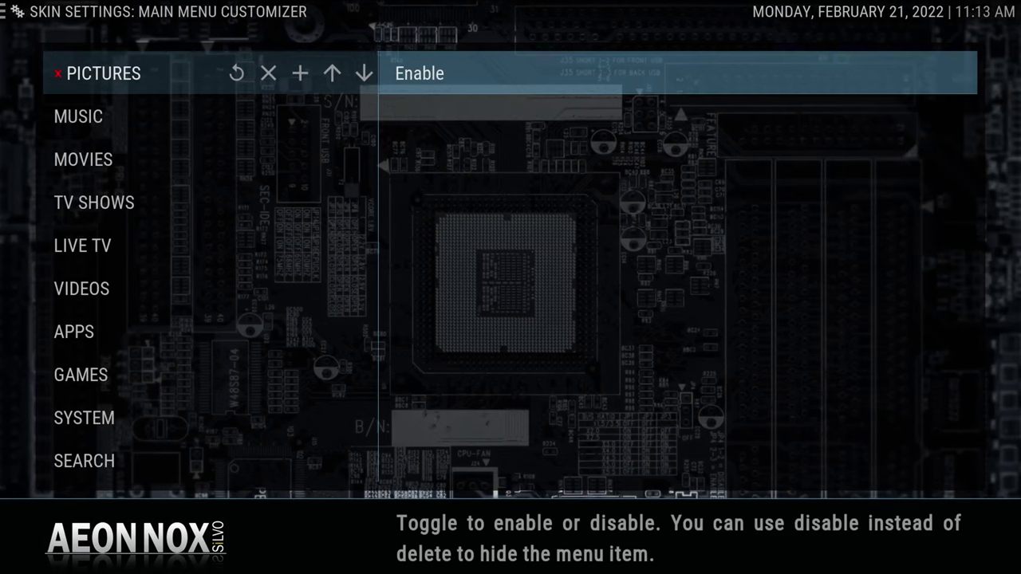
pyautogui.press('Left')
pyautogui.press('Down')
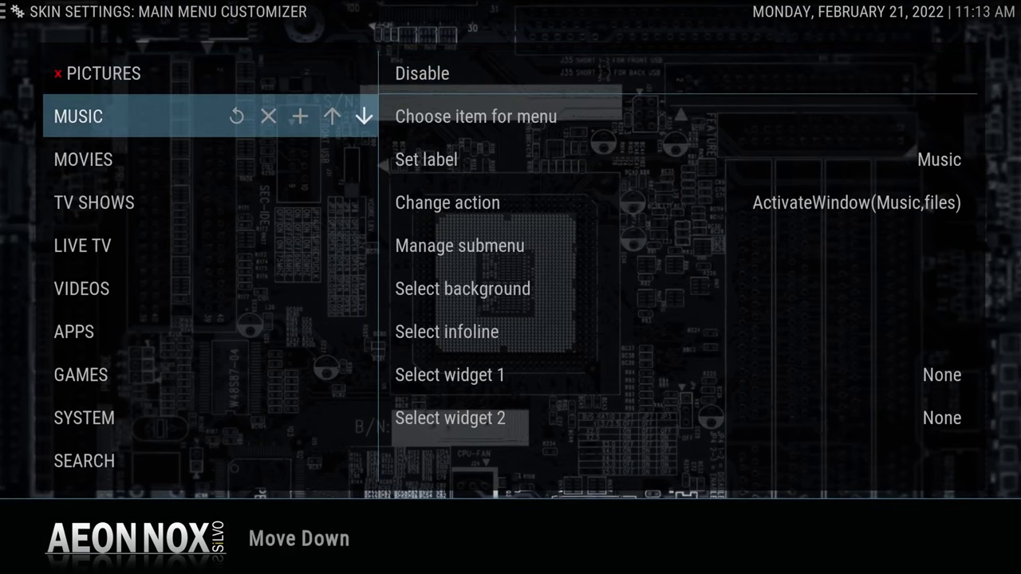
pyautogui.press('Down')
pyautogui.press('Down')
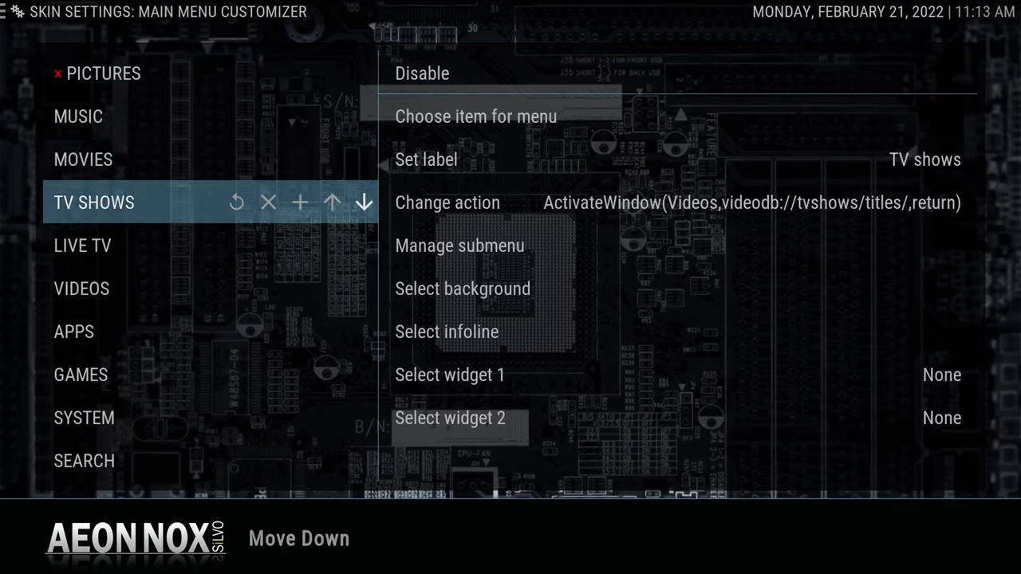
pyautogui.press('Right')
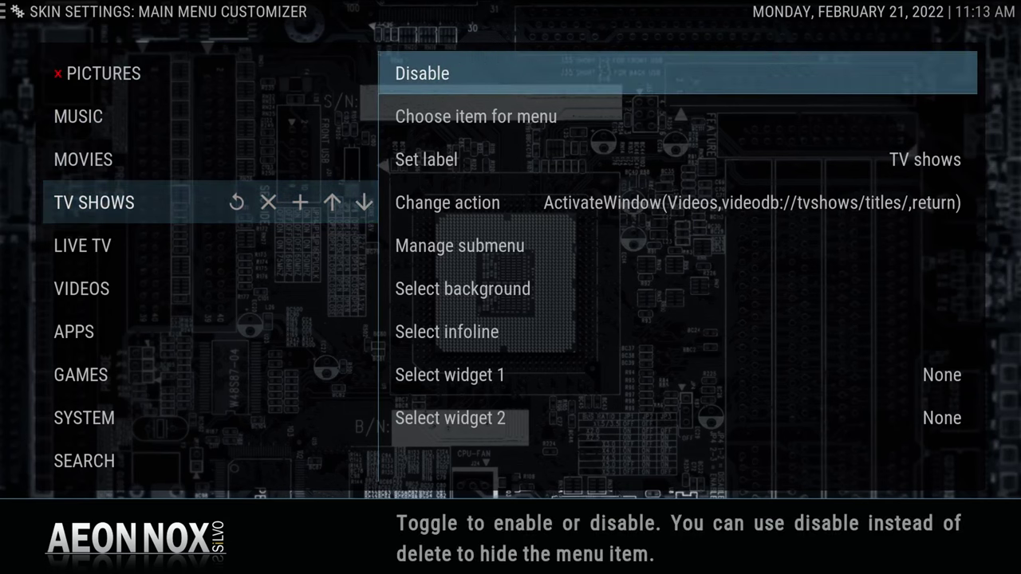
pyautogui.press('Return')
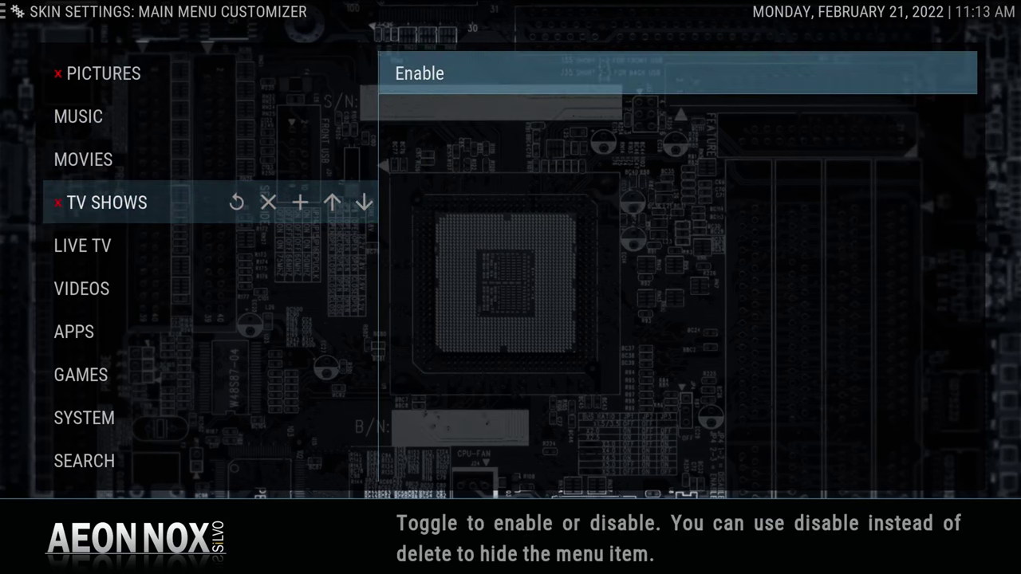
pyautogui.press('Left')
pyautogui.press('Down')
pyautogui.press('Right')
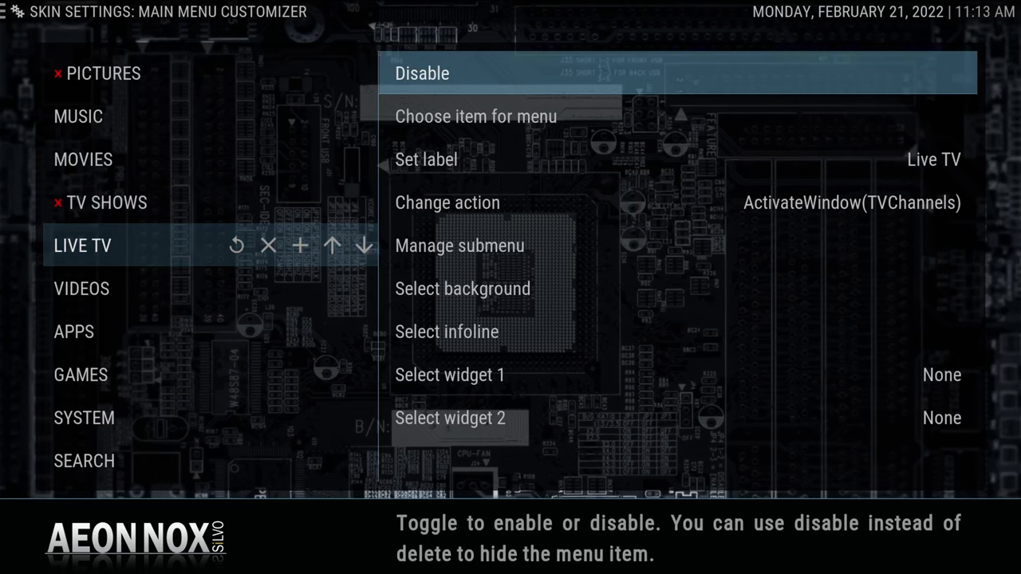
pyautogui.press('Return')
pyautogui.press('Left')
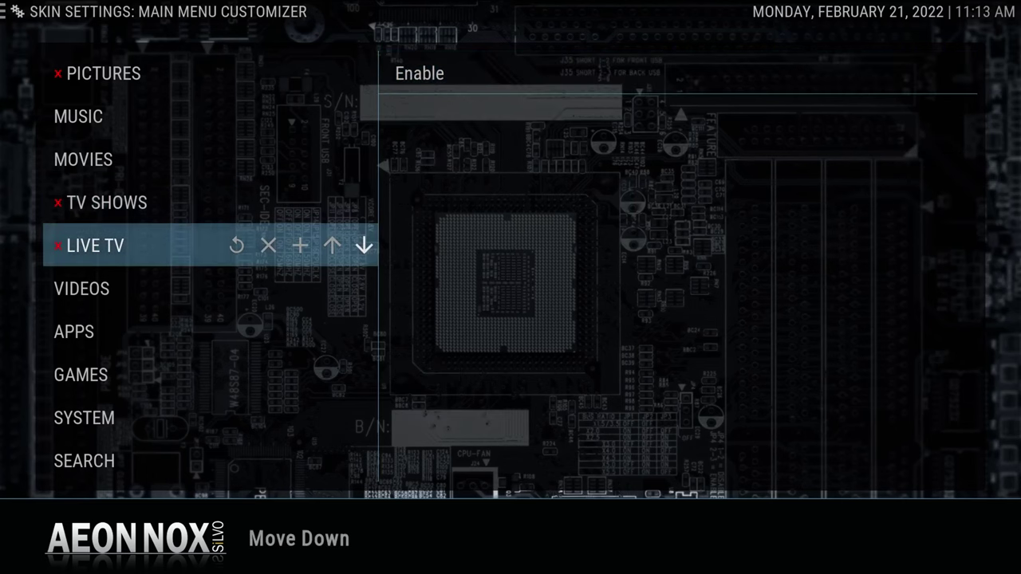
# Set the main menu layout to 3 Items
pyautogui.press('Escape')
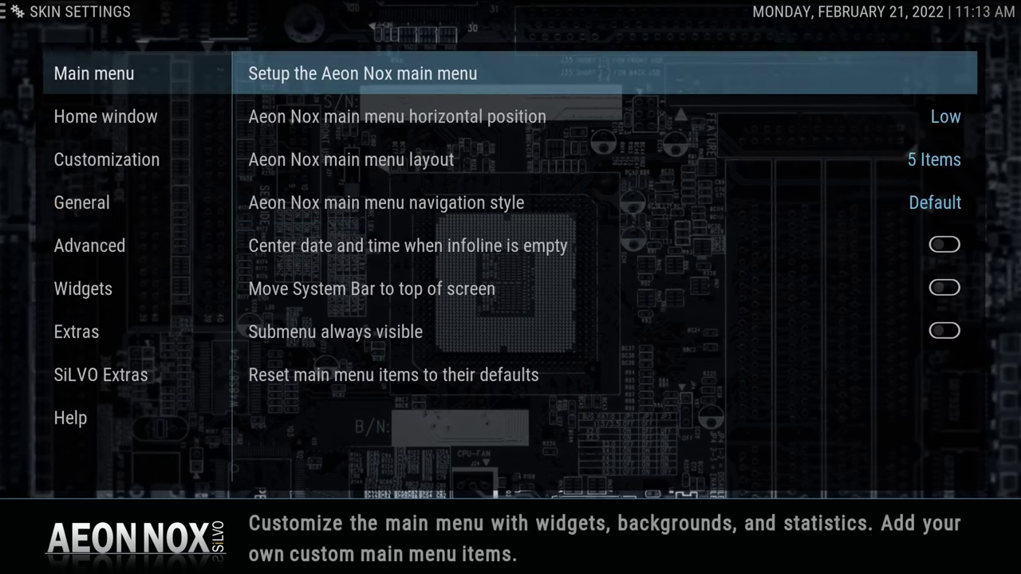
pyautogui.press('Down')
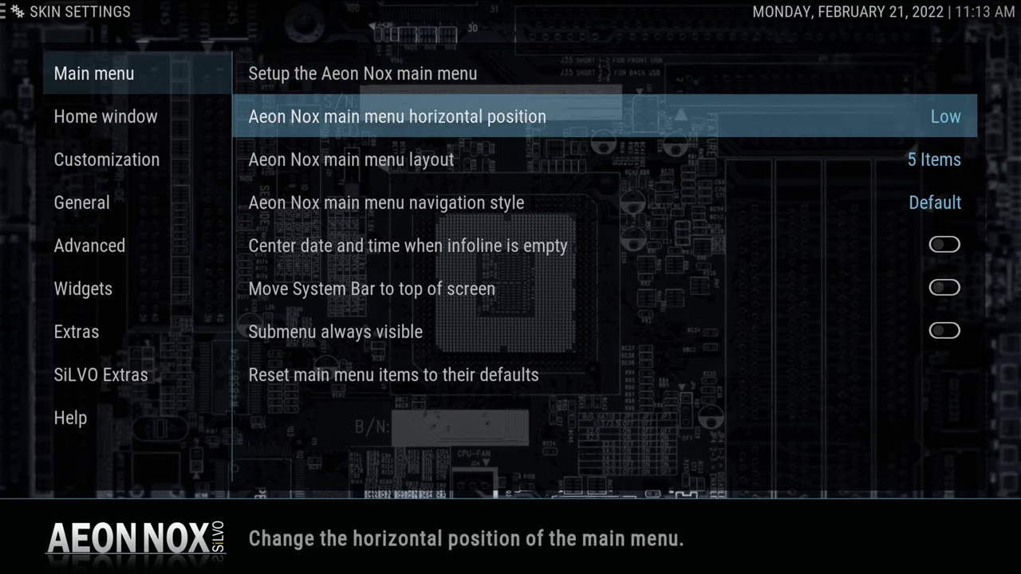
pyautogui.press('Down')
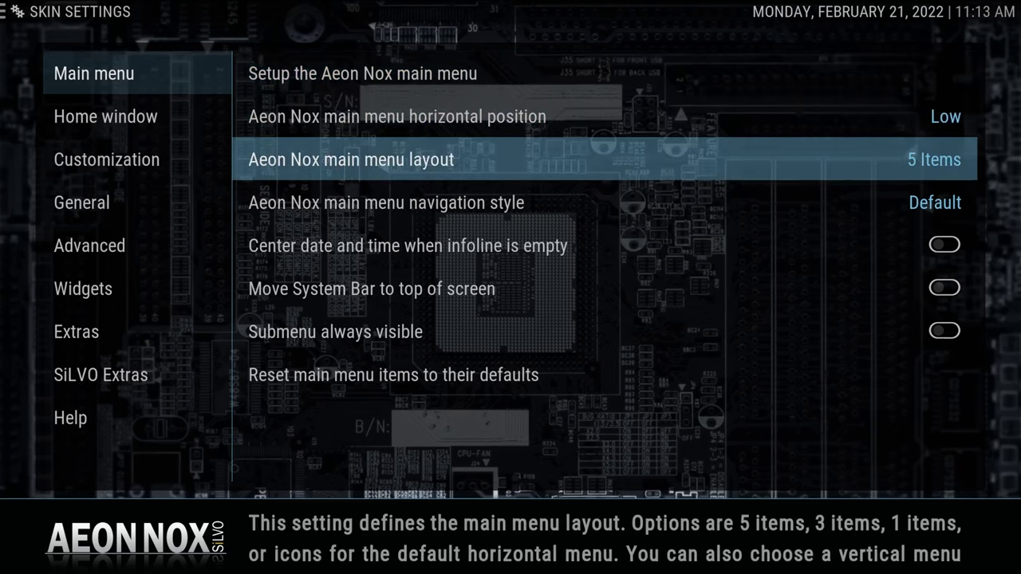
pyautogui.press('Return')
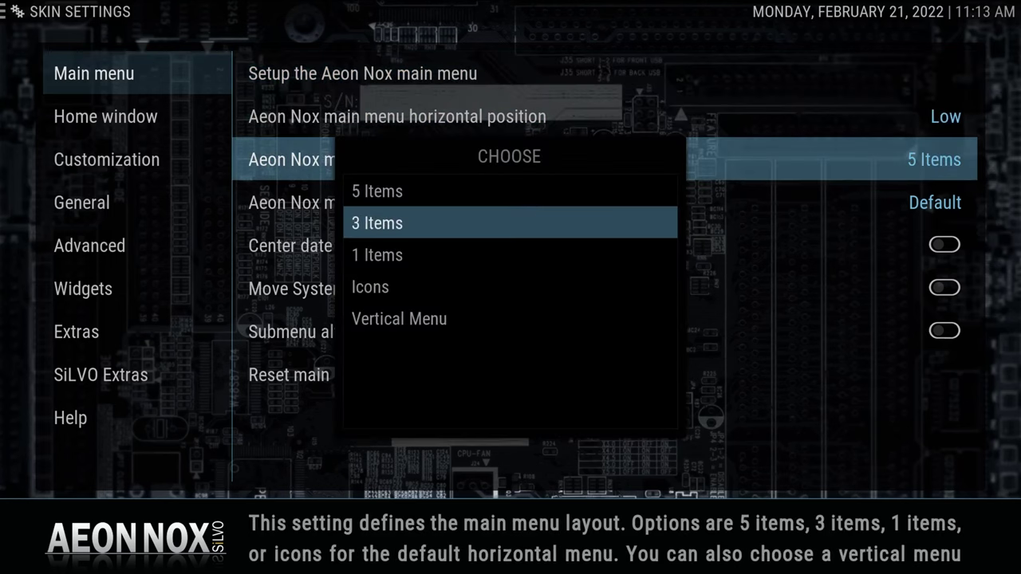
pyautogui.press('Return')
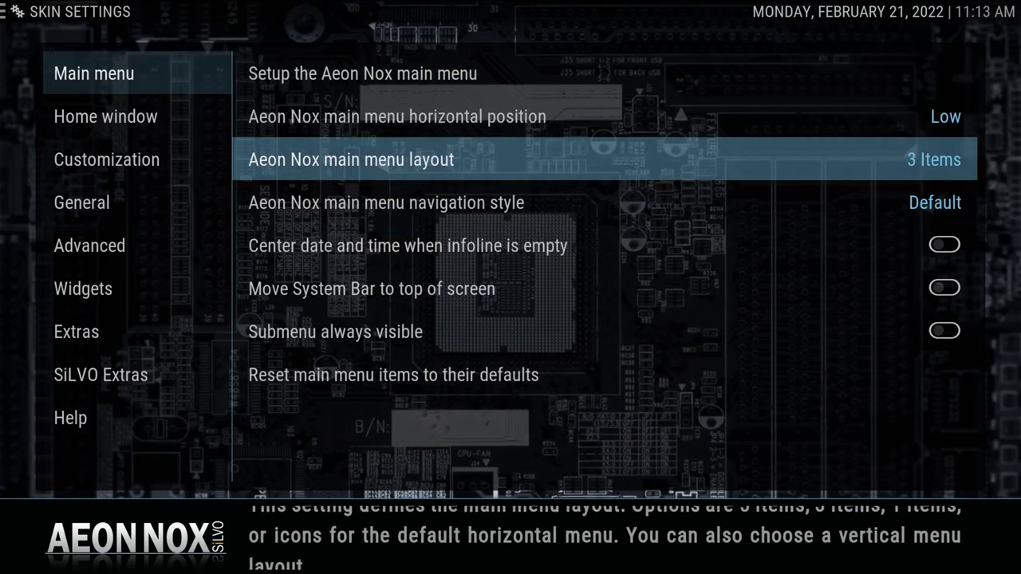
# Turn on Animate backgrounds in the SiLVO Extras settings
pyautogui.press('Left')
pyautogui.press('Down')
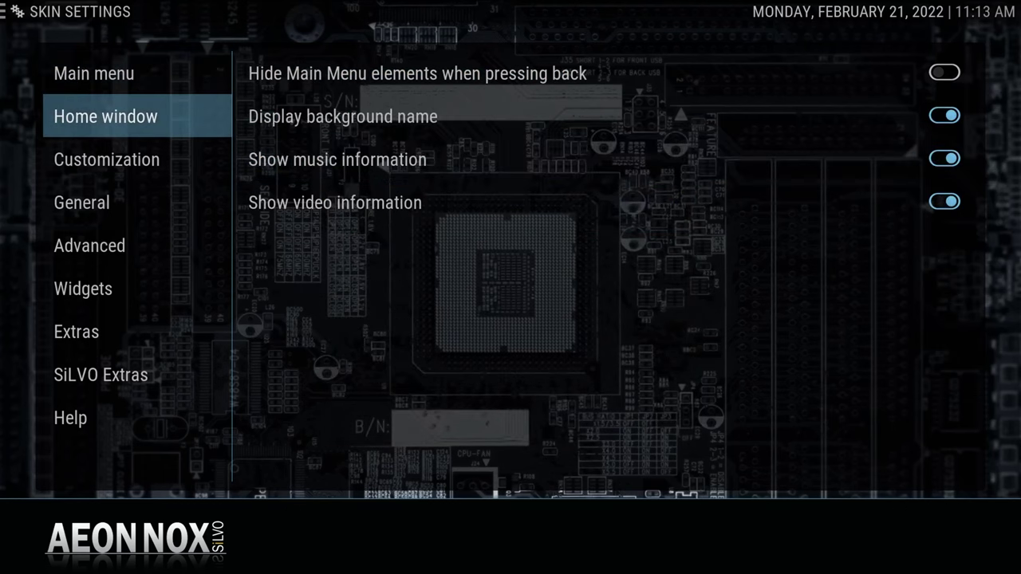
pyautogui.press('Down')
pyautogui.press('Down')
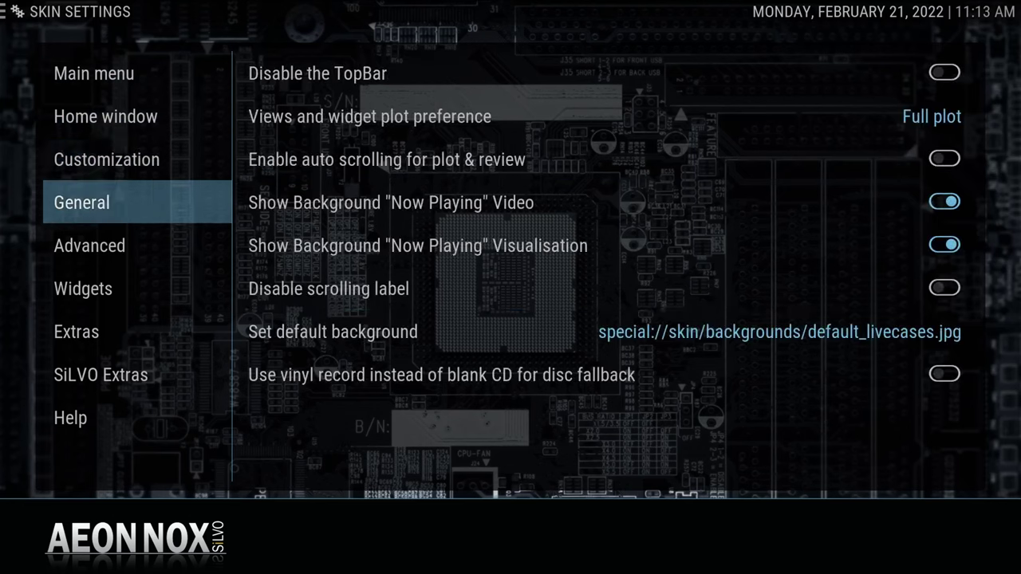
pyautogui.press('Down')
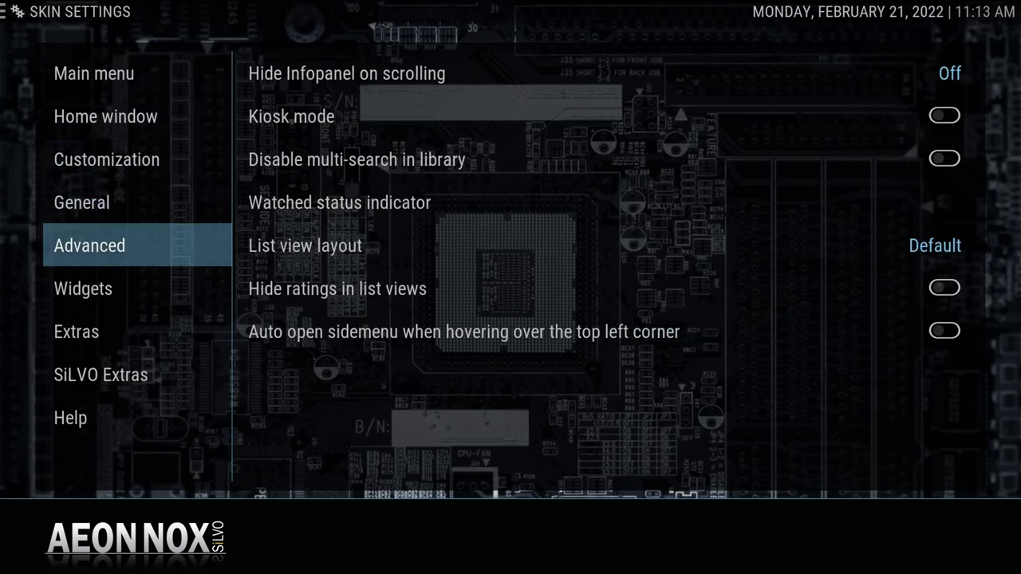
pyautogui.press('Down')
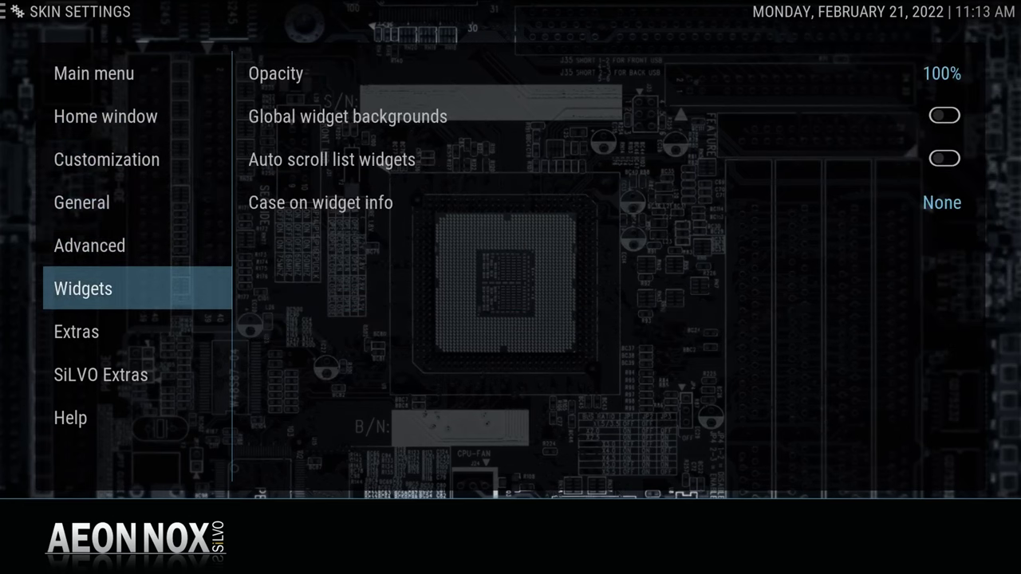
pyautogui.press('Down')
pyautogui.press('Down')
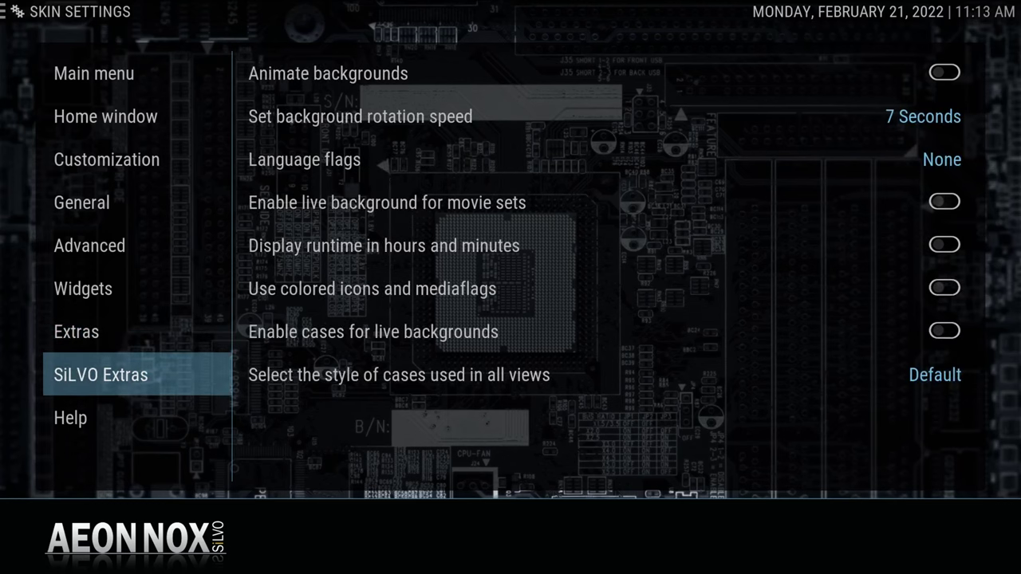
pyautogui.press('Right')
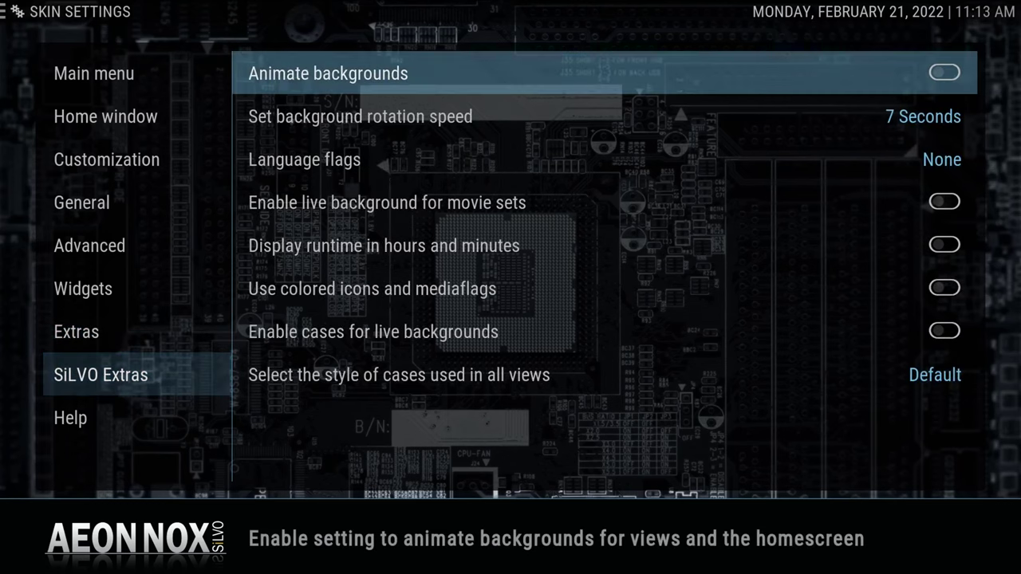
pyautogui.press('Return')
# Leave Skin Settings and return to the home screen
pyautogui.press('Left')
pyautogui.press('Down')
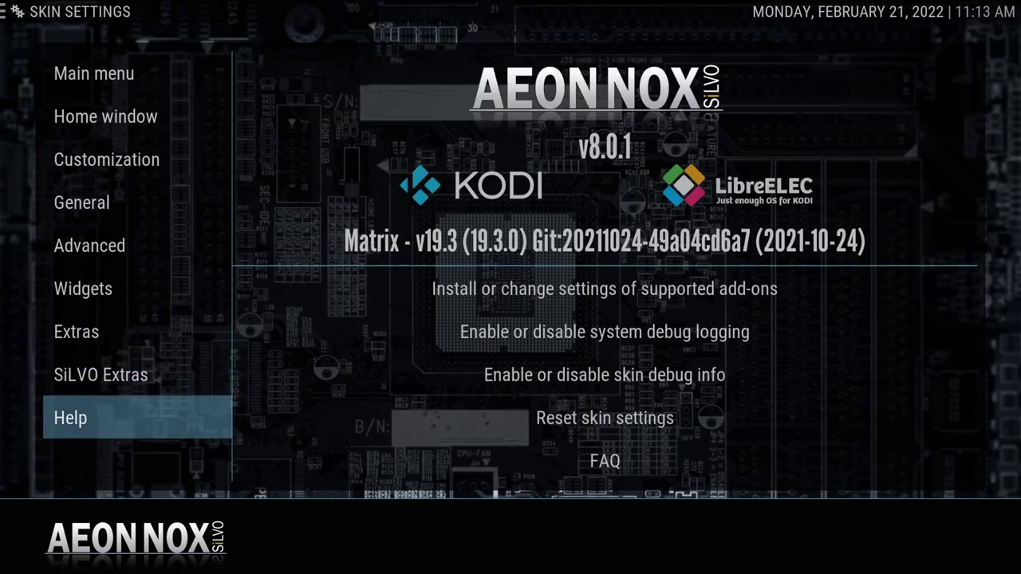
pyautogui.press('Down')
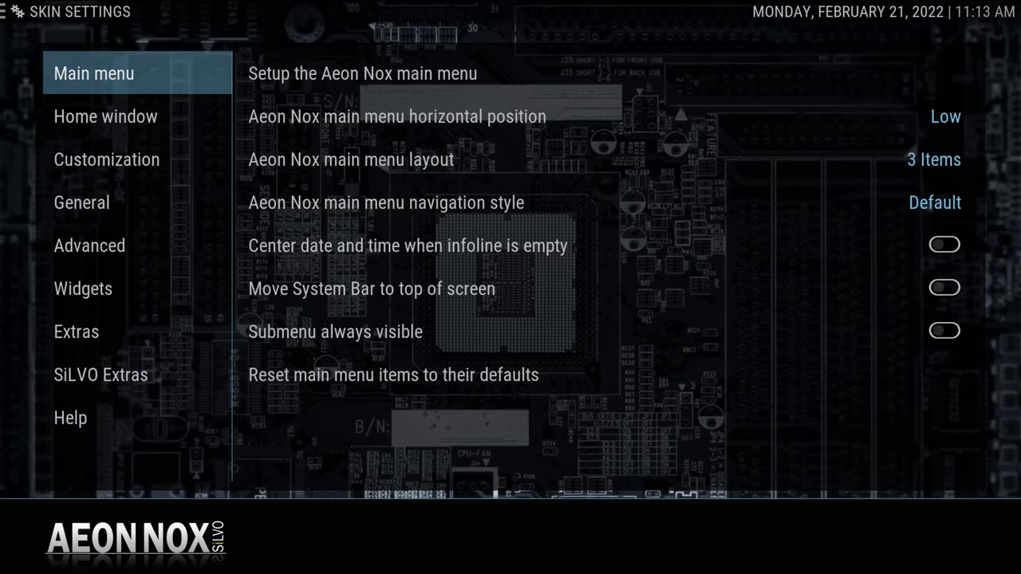
pyautogui.press('Escape')
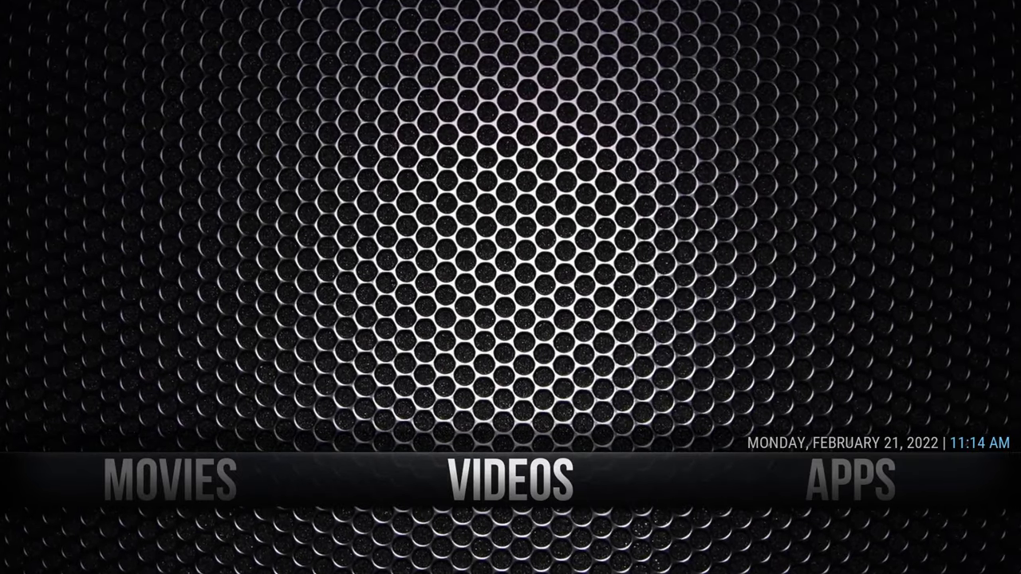
pyautogui.press('Right')
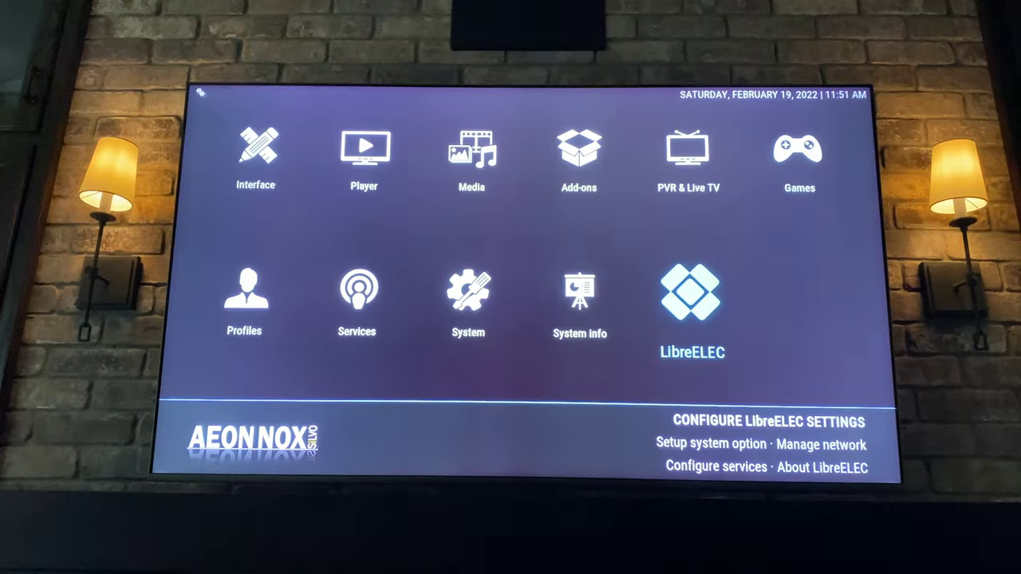
# In Interface settings, change the skin from Aeon Nox: SiLVO to Estuary
pyautogui.press('Left')
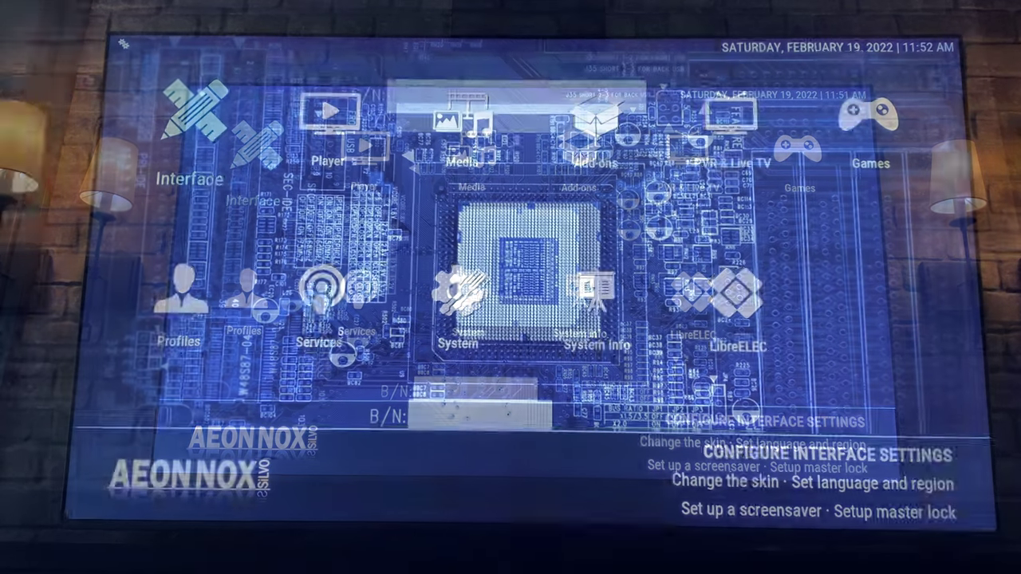
pyautogui.press('Return')
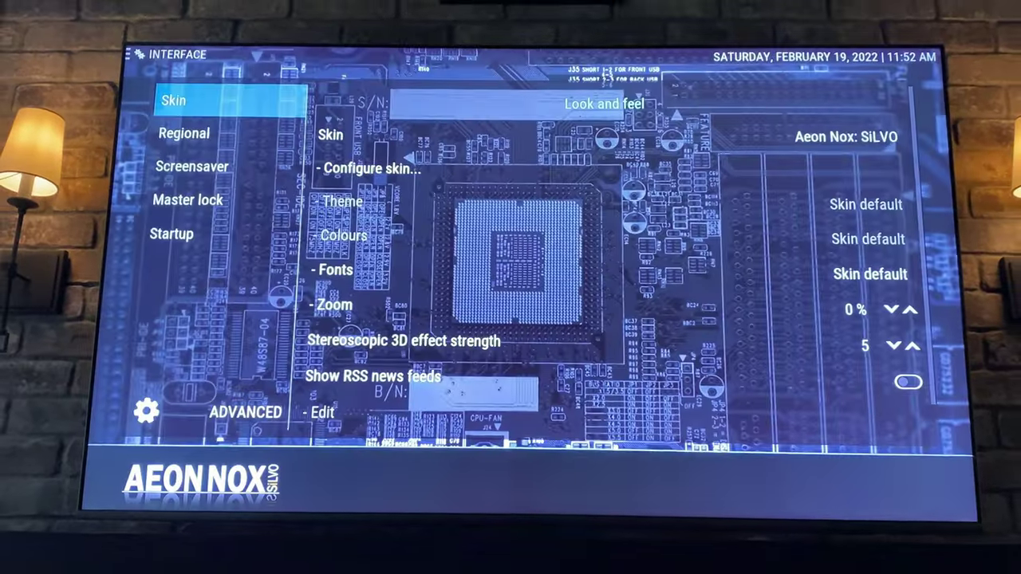
pyautogui.press('Right')
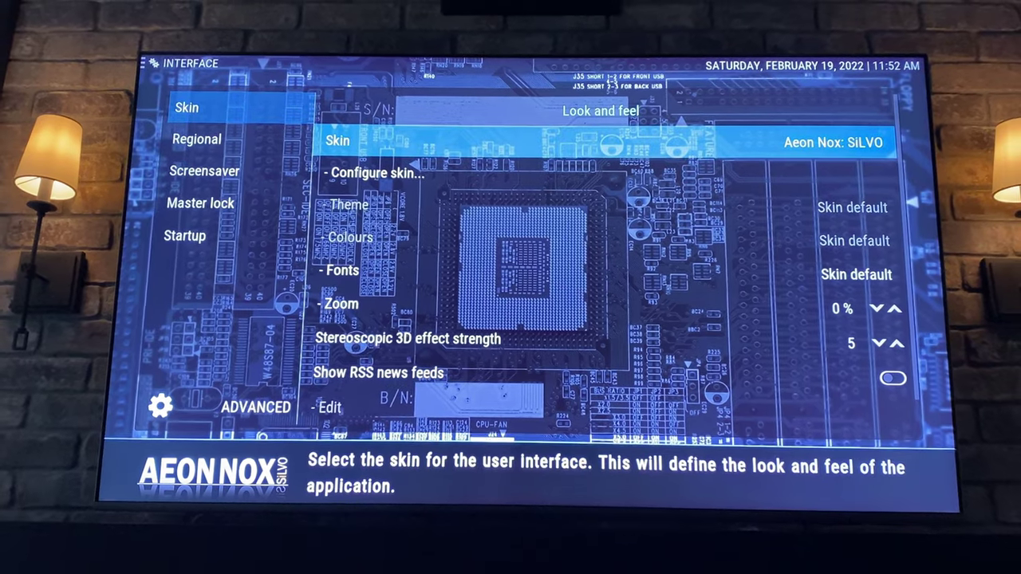
pyautogui.press('Return')
pyautogui.press('Down')
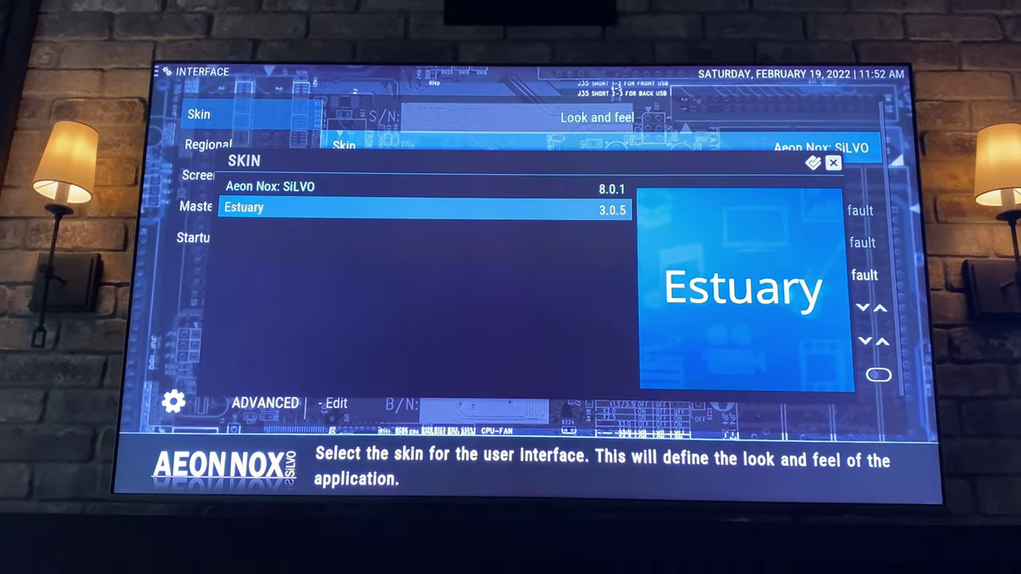
pyautogui.press('Return')
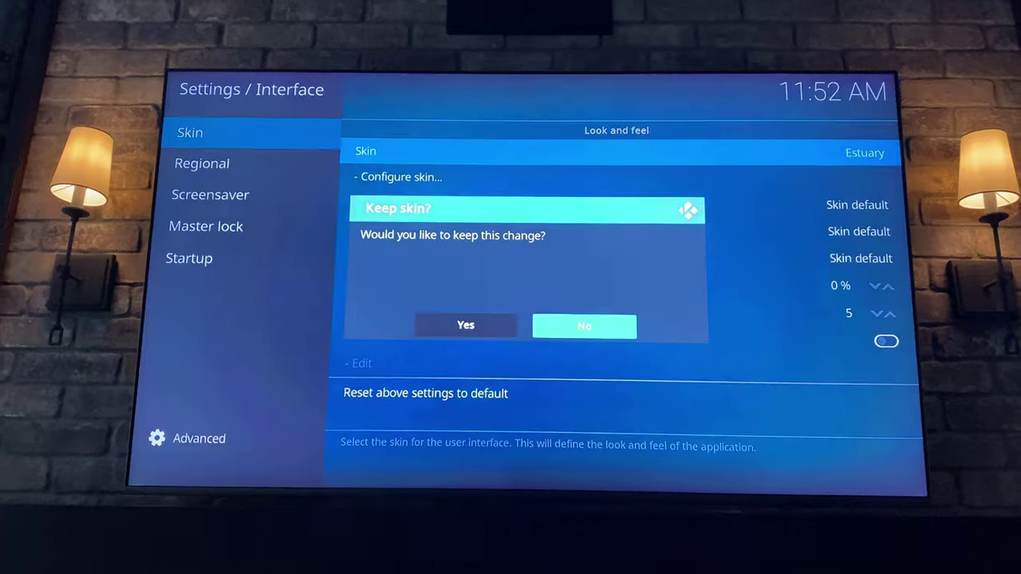